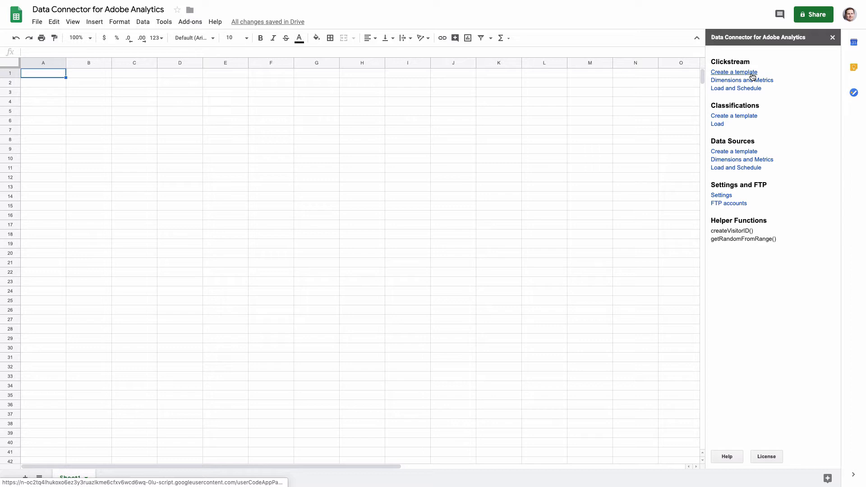
# - Create a Clickstream template sheet, then select eVar2 alongside eVar1 in the variable list and add the selection to the sheet
pyautogui.click(752, 75)
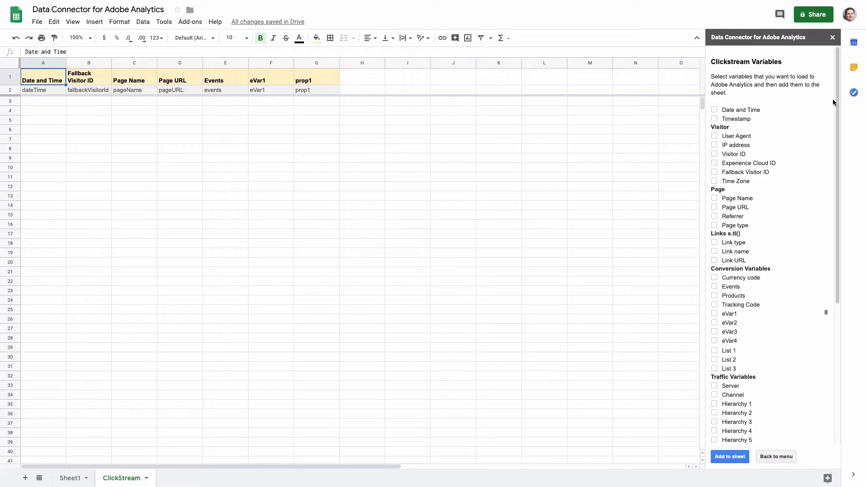
pyautogui.moveTo(836, 94); pyautogui.dragTo(824, 66)
pyautogui.click(713, 322)
pyautogui.scroll(-5, 748, 176)
pyautogui.scroll(5, 750, 182)
pyautogui.click(734, 459)
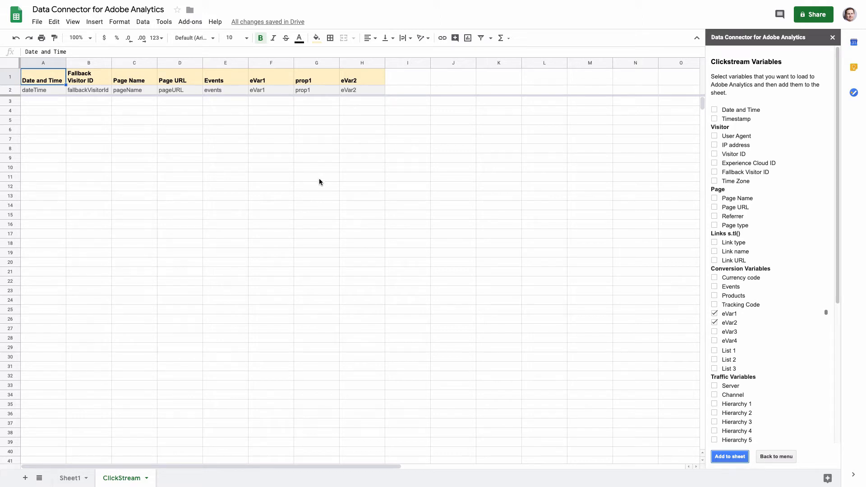
# - Move the eVar1 column after eVar2 and the Page URL column after prop1 in the ClickStream sheet
pyautogui.click(260, 64)
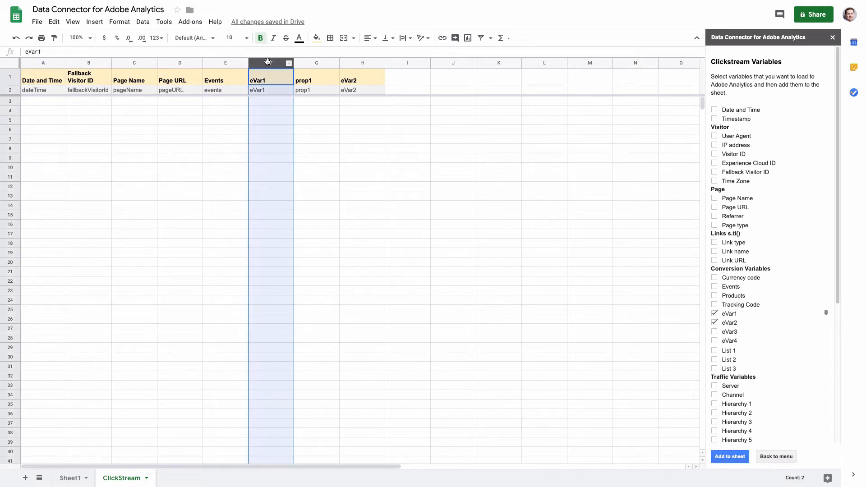
pyautogui.moveTo(269, 63); pyautogui.dragTo(381, 66)
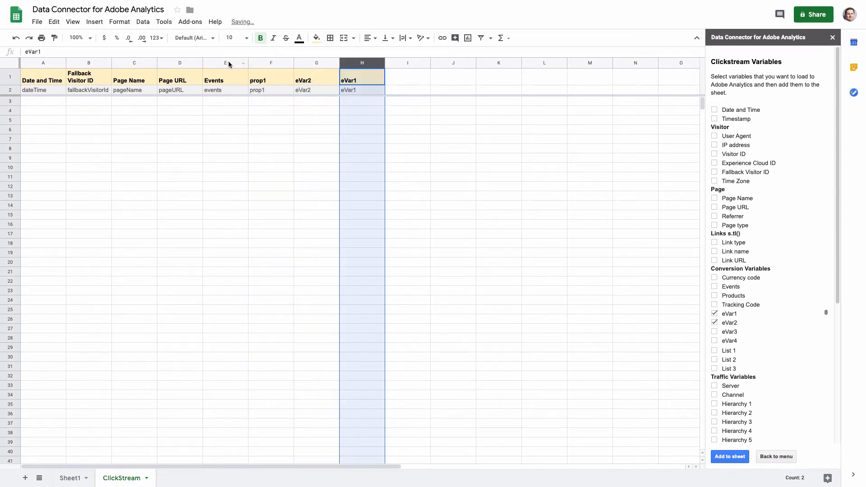
pyautogui.click(193, 64)
pyautogui.moveTo(194, 63); pyautogui.dragTo(291, 151)
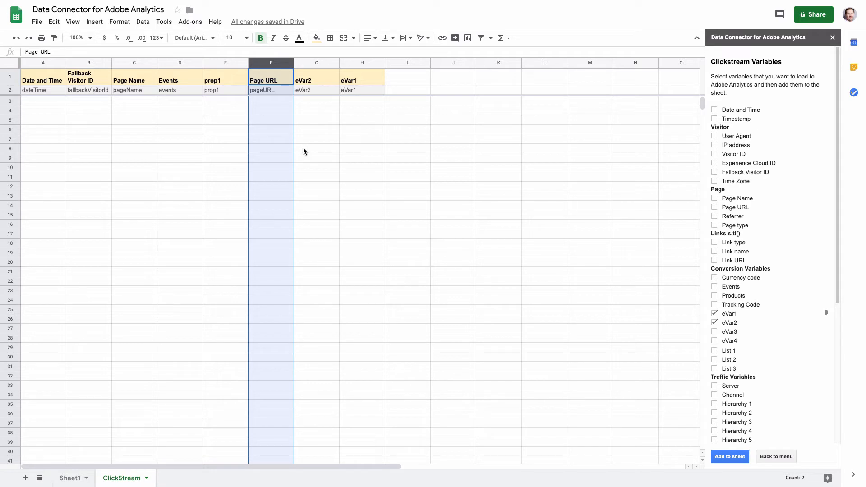
pyautogui.click(323, 150)
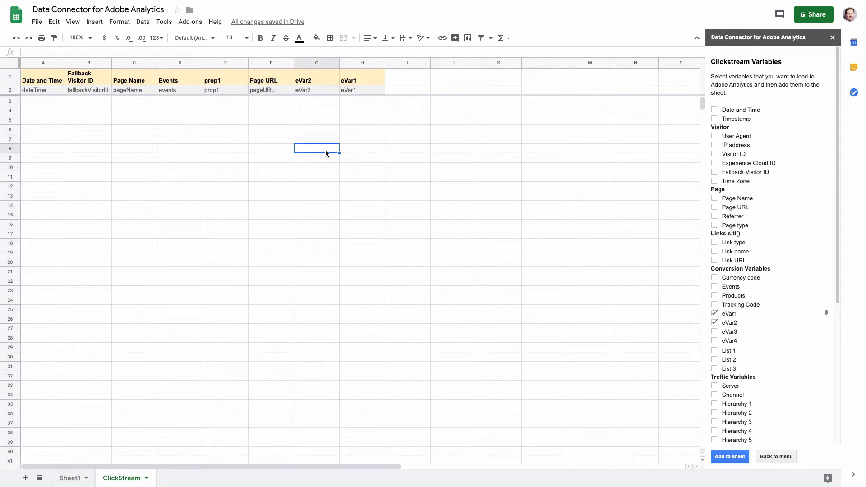
# - Delete the ClickStream sheet from the spreadsheet
pyautogui.click(771, 456)
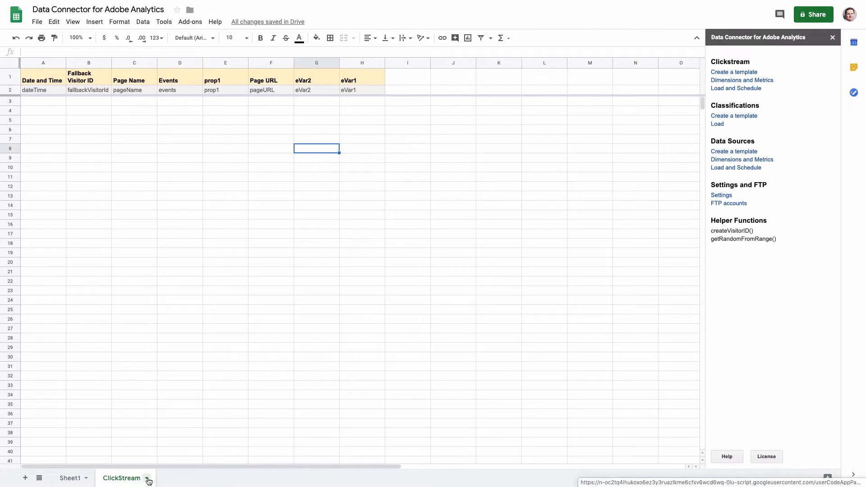
pyautogui.click(763, 81)
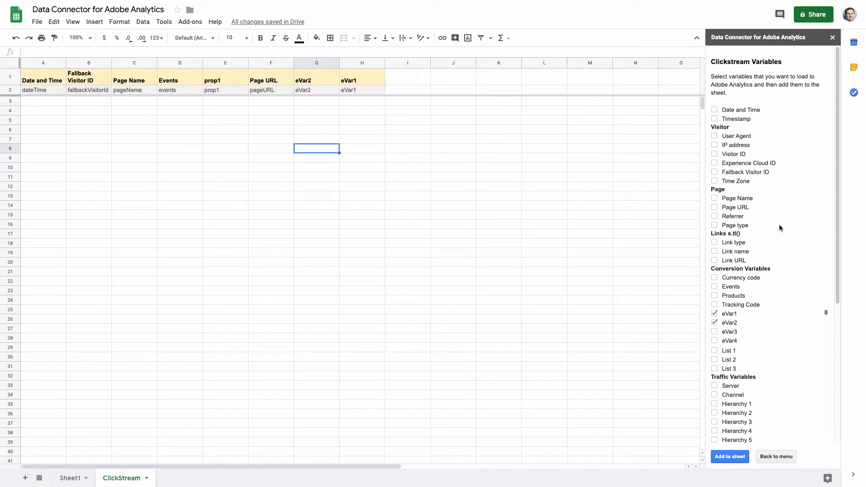
pyautogui.click(780, 459)
pyautogui.click(146, 479)
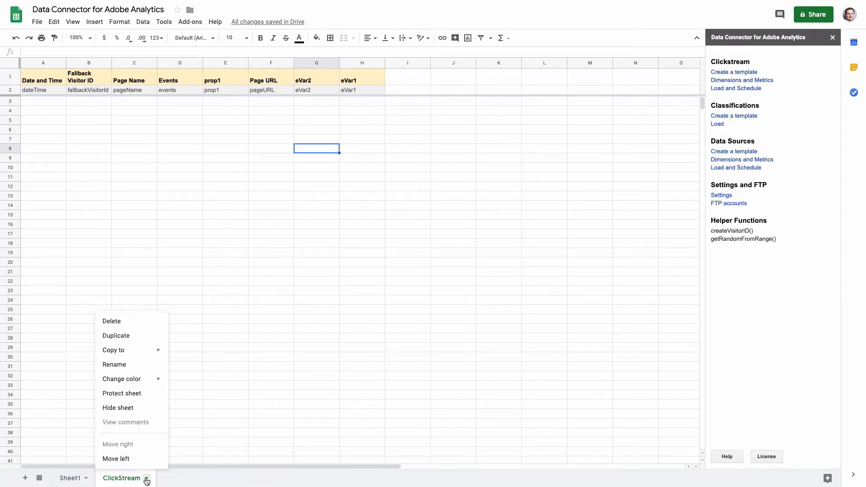
pyautogui.click(131, 325)
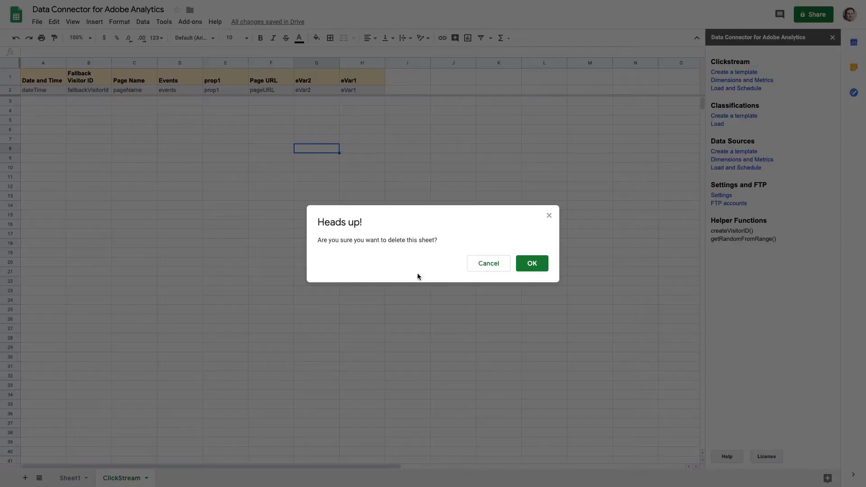
pyautogui.click(529, 268)
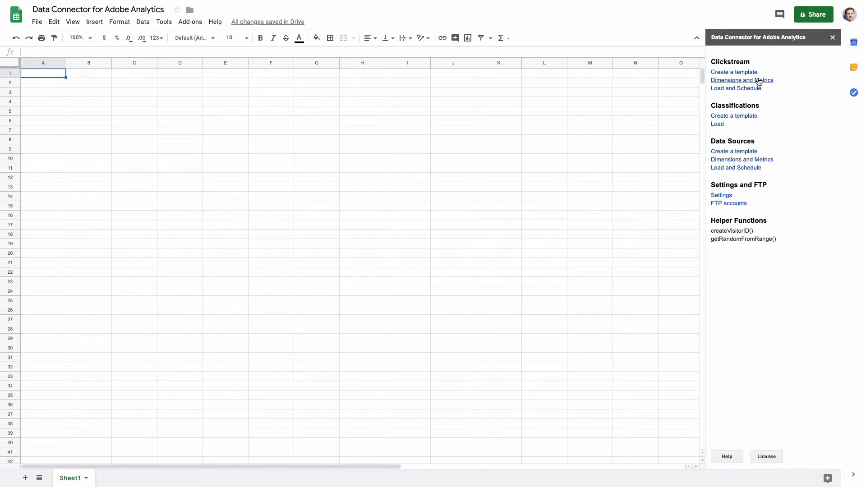
# - Add only the clickstream variables Page Name, Events, Tracking Code and Channel to Sheet1, clearing eVar1 and eVar2
pyautogui.click(763, 84)
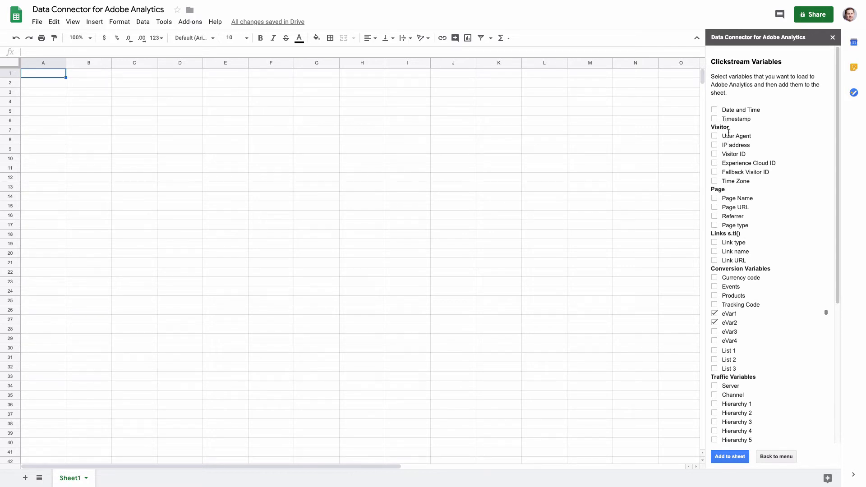
pyautogui.click(715, 199)
pyautogui.click(714, 287)
pyautogui.click(715, 305)
pyautogui.click(714, 314)
pyautogui.click(715, 322)
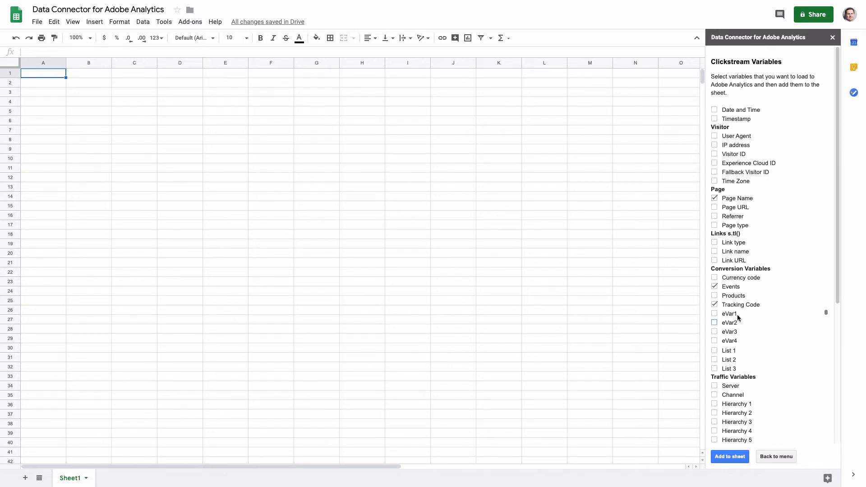
pyautogui.click(714, 395)
pyautogui.click(735, 459)
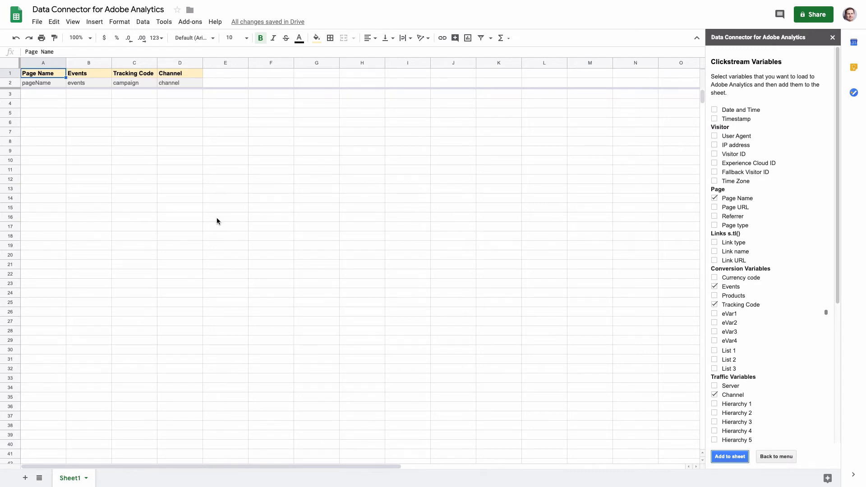
# - Add the clickstream variables eVar3 and eVar4 to Sheet1 as additional columns
pyautogui.click(726, 341)
pyautogui.click(726, 332)
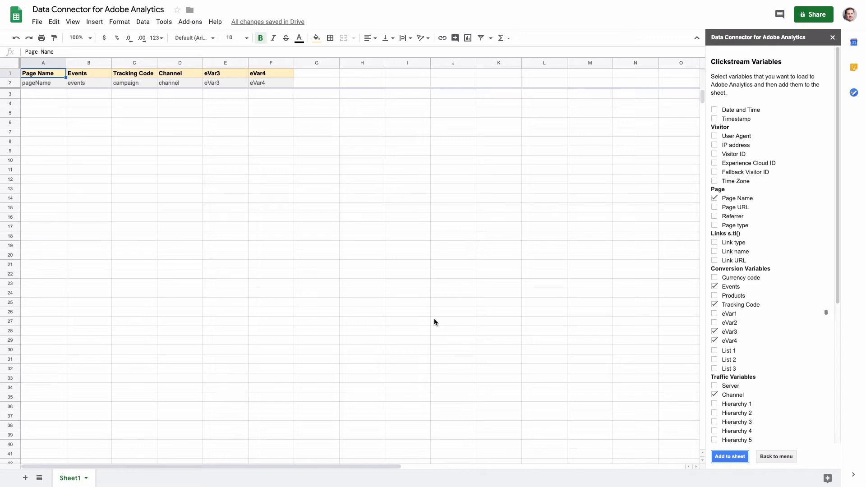
pyautogui.click(750, 118)
pyautogui.click(750, 118)
# - Move the Tracking Code column between Page Name and Events, and widen the Page Name column
pyautogui.click(142, 62)
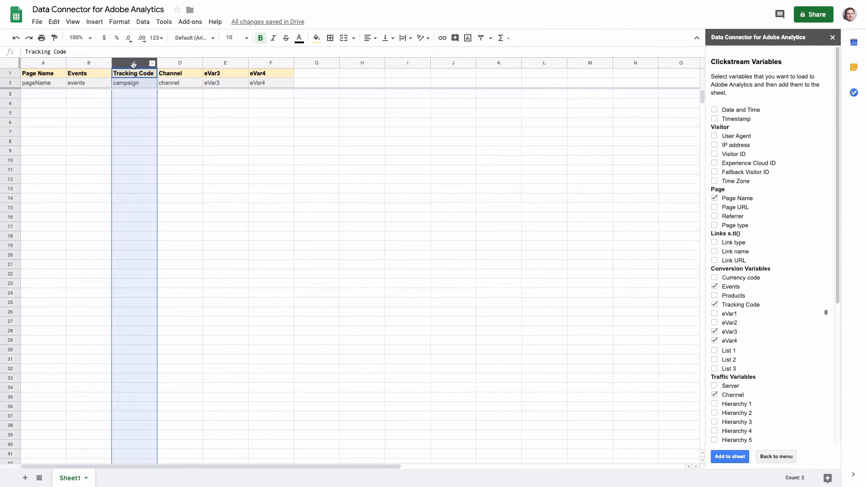
pyautogui.moveTo(134, 62); pyautogui.dragTo(93, 94)
pyautogui.click(94, 92)
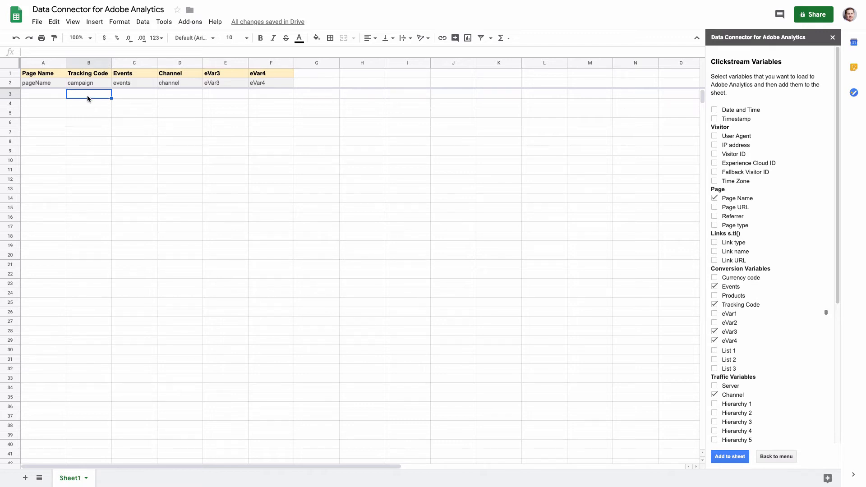
pyautogui.moveTo(66, 64); pyautogui.dragTo(84, 63)
# - Enter "homepage" as the Page Name in row 3
pyautogui.click(48, 96)
pyautogui.write('h')
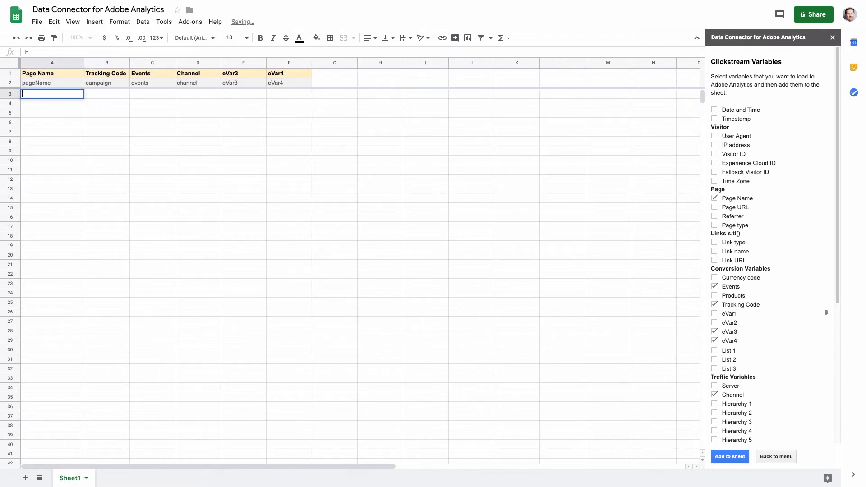
pyautogui.write('omep')
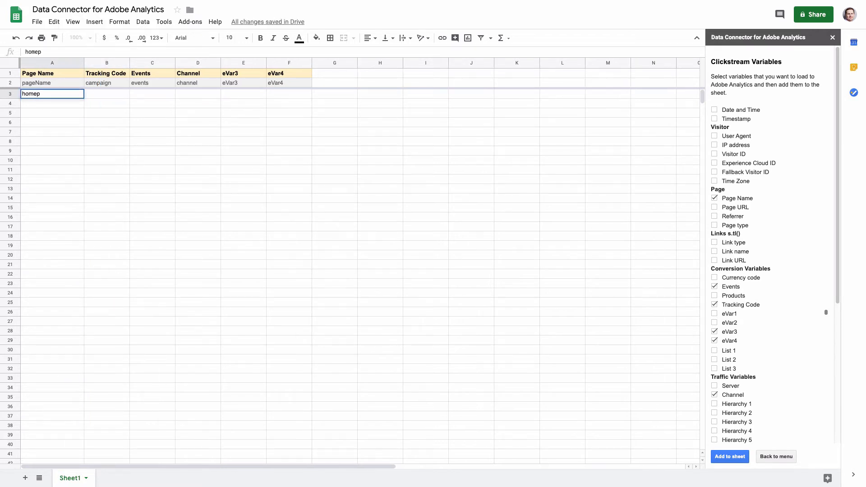
pyautogui.write('age')
pyautogui.press('Tab')
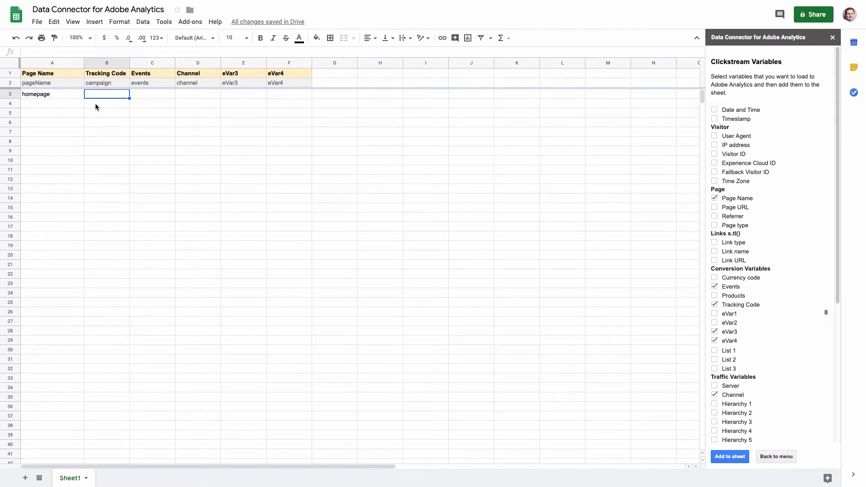
# - Enter "adwords" as the Tracking Code for the homepage row
pyautogui.write('adwrods')
pyautogui.press('BackSpace')
pyautogui.press('BackSpace')
pyautogui.press('BackSpace')
pyautogui.press('BackSpace')
pyautogui.write('oe')
pyautogui.press('BackSpace')
pyautogui.write('rds')
pyautogui.press('Return')
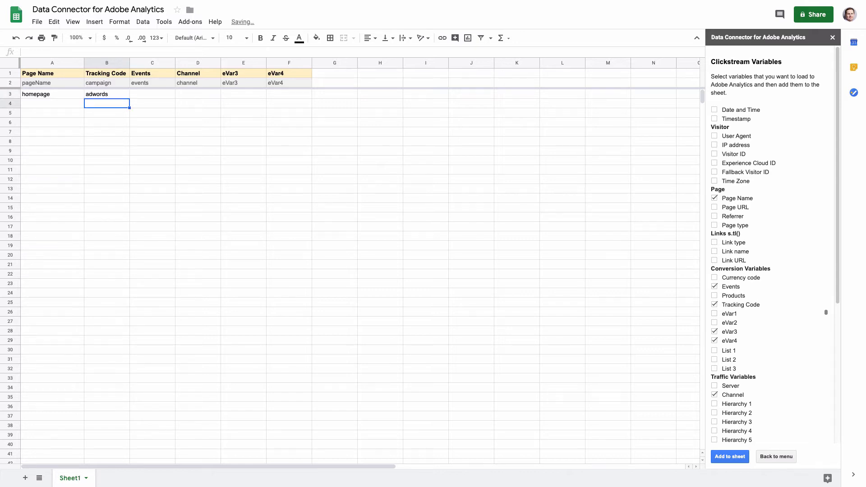
pyautogui.press('Up')
pyautogui.press('Right')
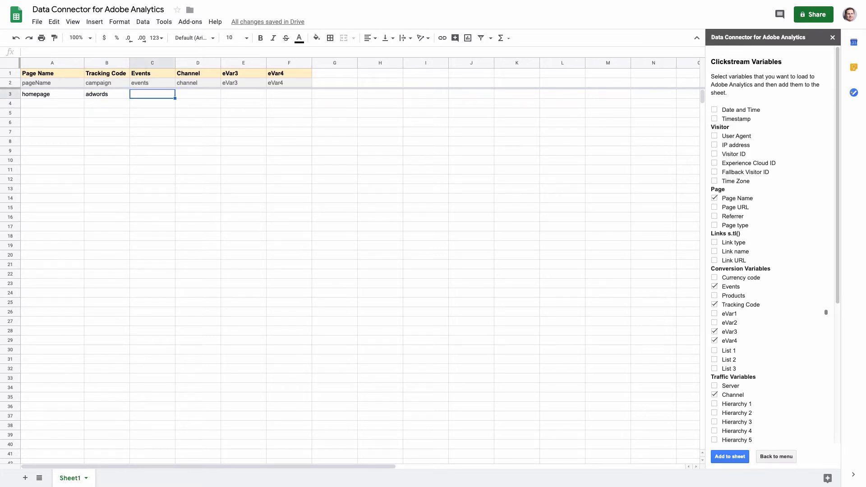
# - Delete the Channel, eVar3 and eVar4 columns from Sheet1
pyautogui.click(189, 63)
pyautogui.click(216, 64)
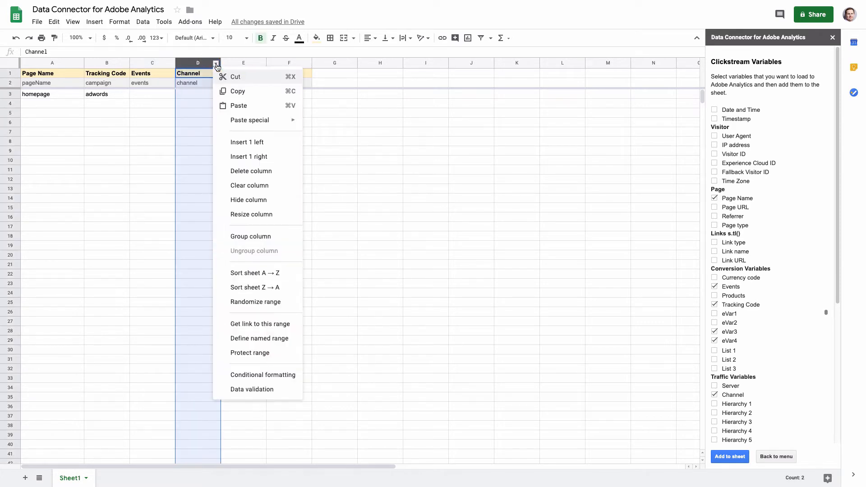
pyautogui.click(234, 171)
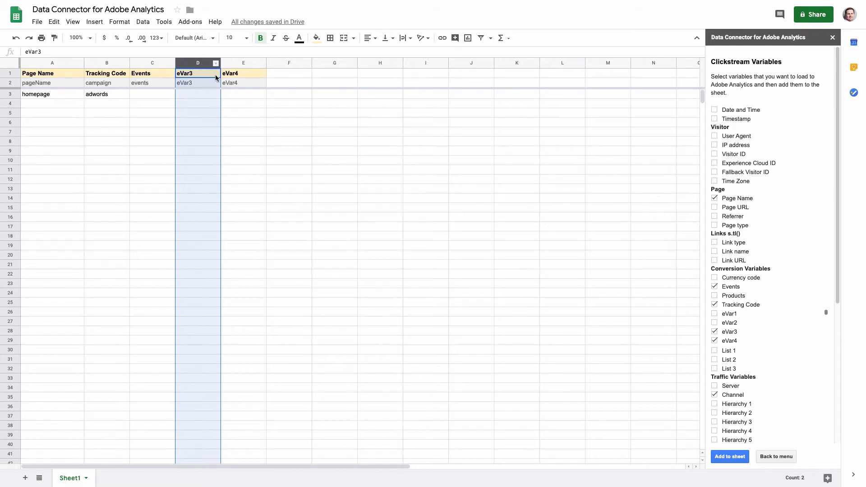
pyautogui.keyDown('shift'); pyautogui.click(237, 64); pyautogui.keyUp('shift')
pyautogui.rightClick(242, 67)
pyautogui.click(278, 167)
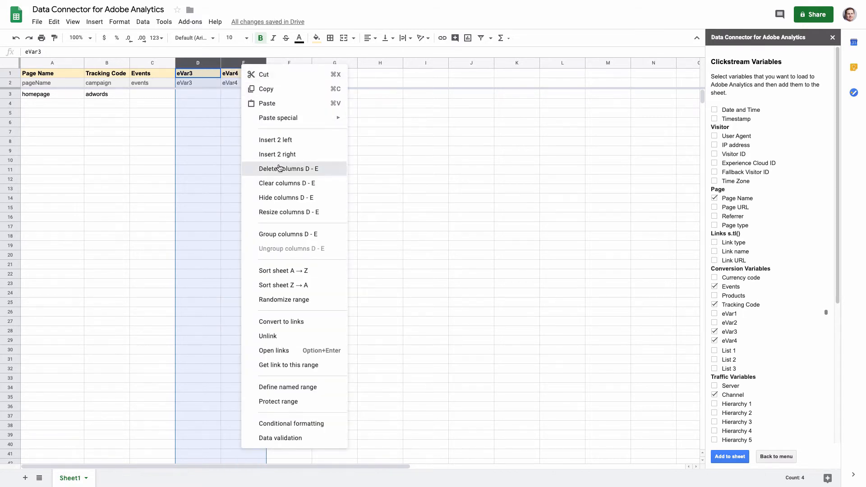
pyautogui.click(140, 101)
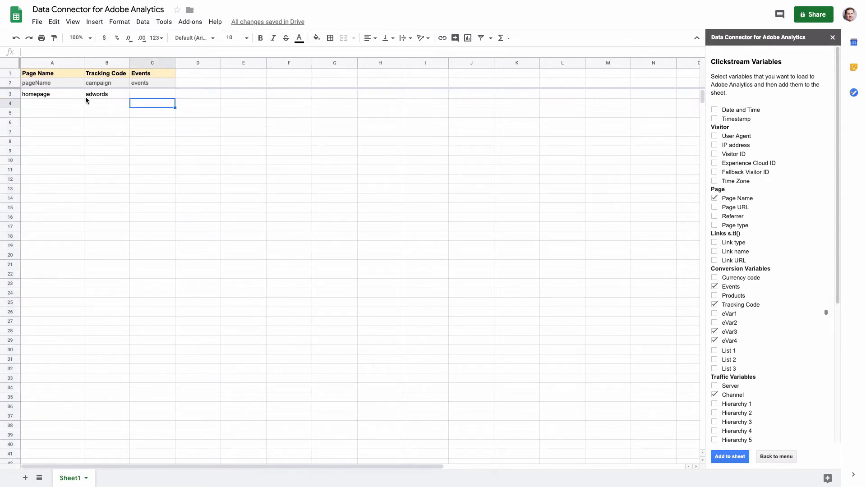
# - Fill row 4 with the Page Name "services" and the event "event7", leaving the Tracking Code empty
pyautogui.click(63, 105)
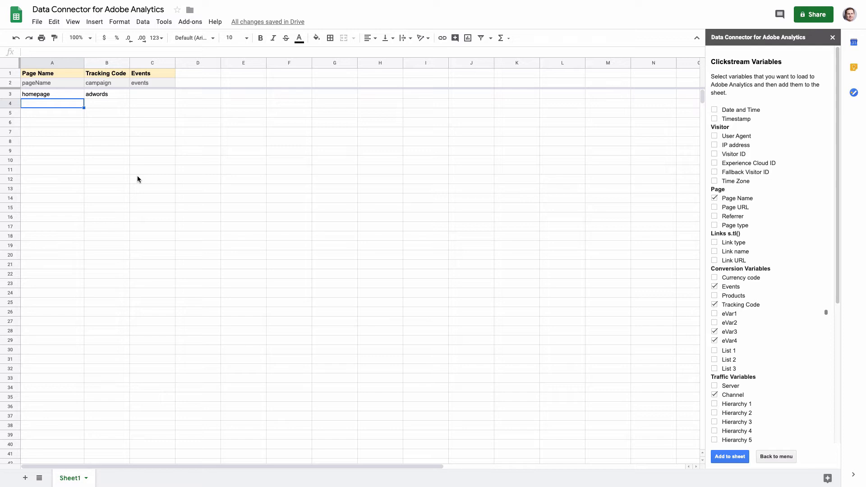
pyautogui.write('services')
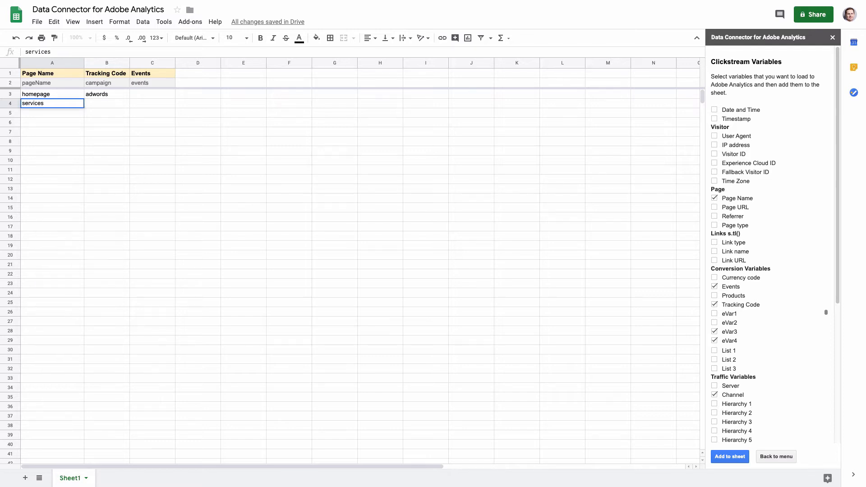
pyautogui.press('Tab')
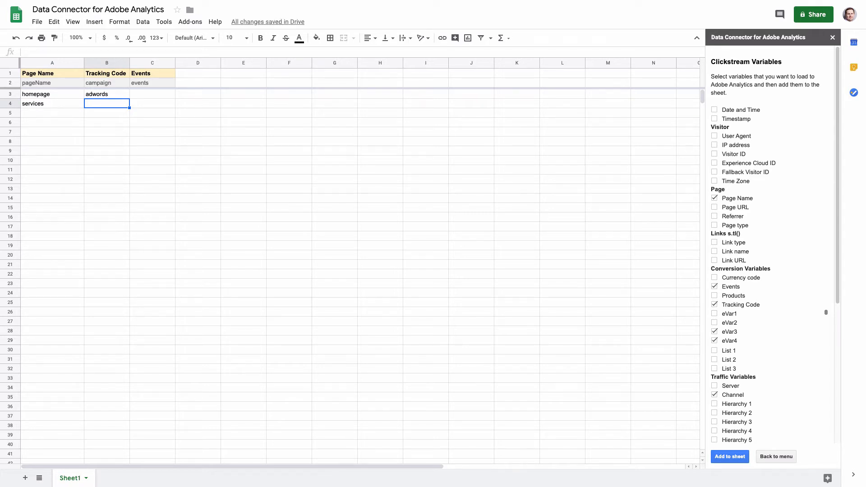
pyautogui.press('Tab')
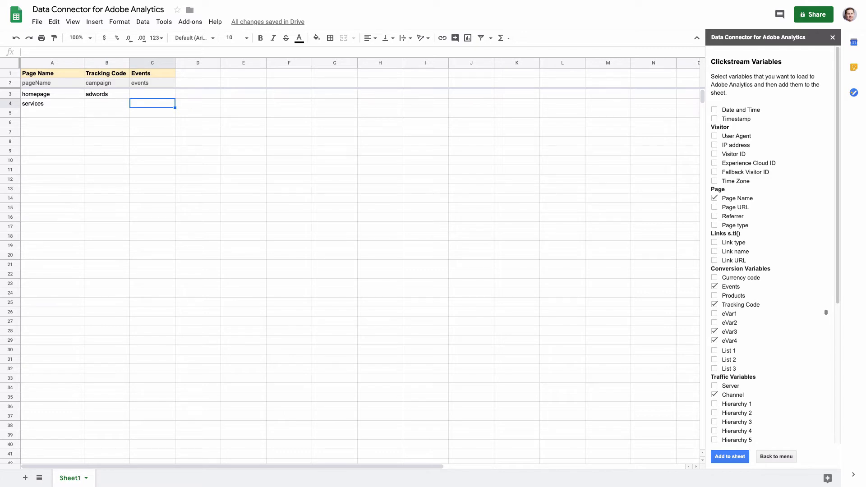
pyautogui.write('event7')
pyautogui.press('Return')
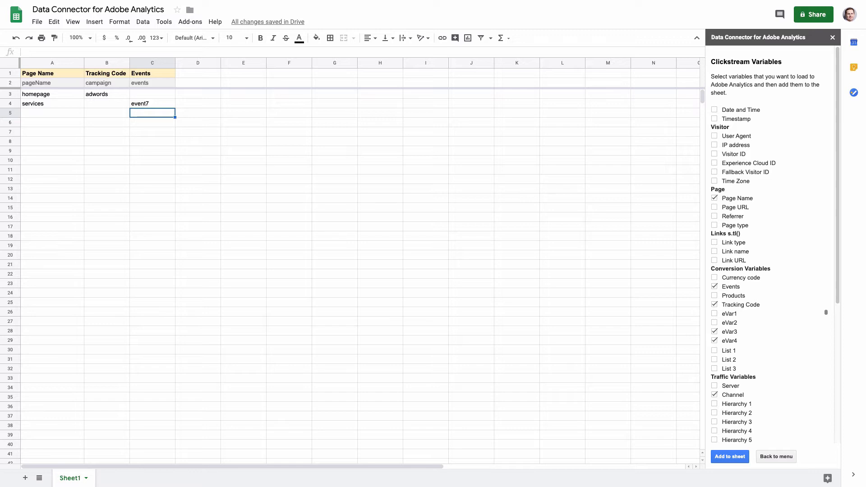
# - Fill row 5 with the Page Name "service abc" and the events "event10,event11", leaving the Tracking Code empty
pyautogui.press('Left')
pyautogui.press('Left')
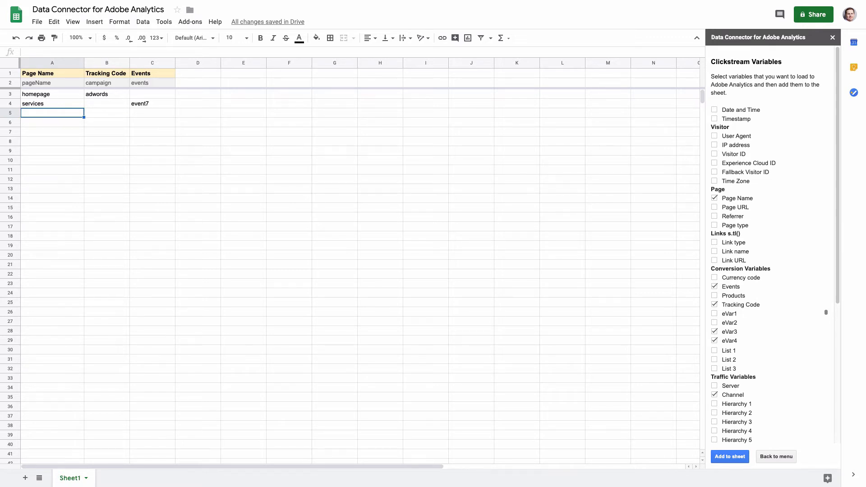
pyautogui.write('service abc')
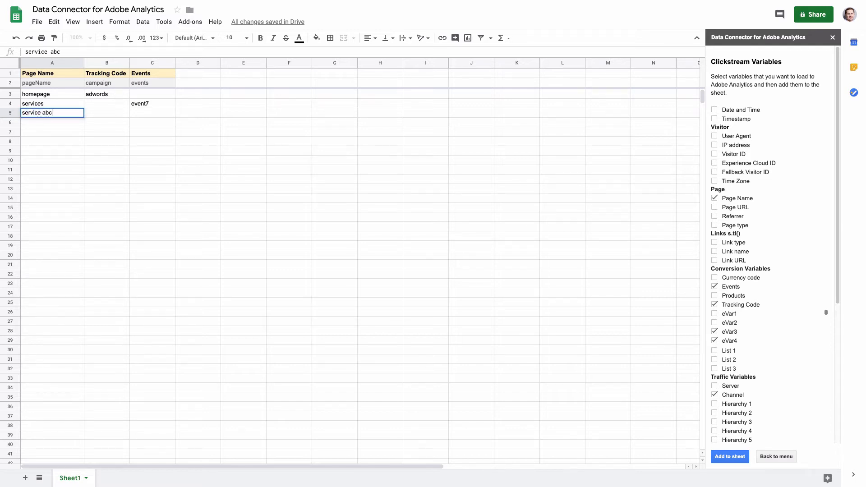
pyautogui.press('Tab')
pyautogui.press('Tab')
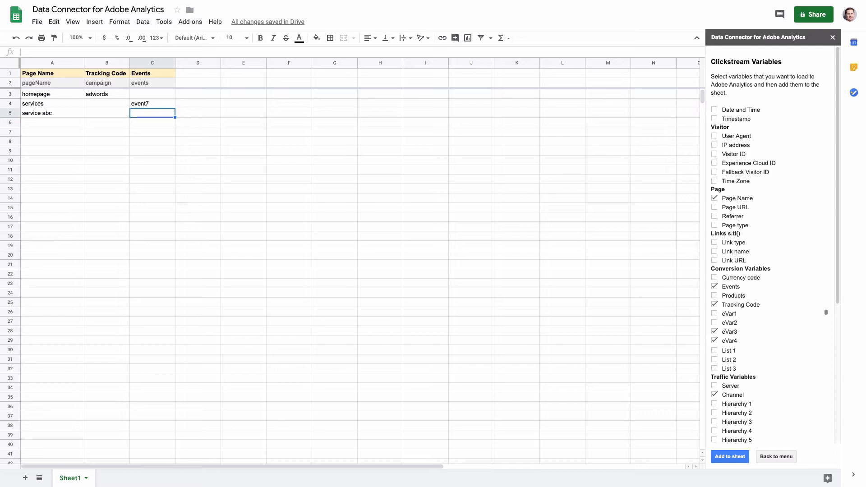
pyautogui.write('event10,')
pyautogui.write('event11')
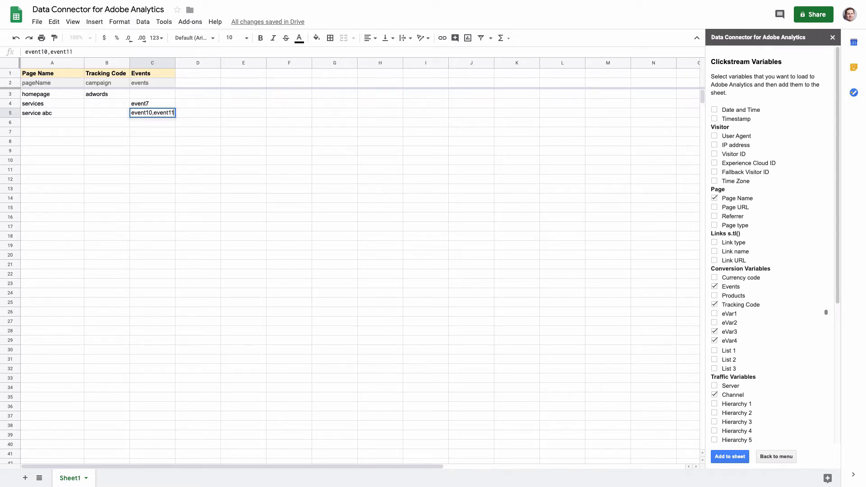
# - Commit the events entry in row 5 and widen the Events column slightly
pyautogui.press('Return')
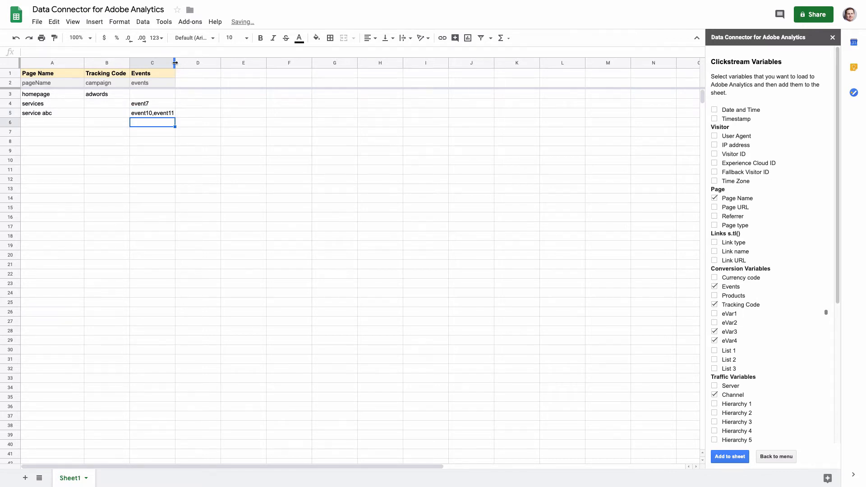
pyautogui.moveTo(176, 67); pyautogui.dragTo(186, 68)
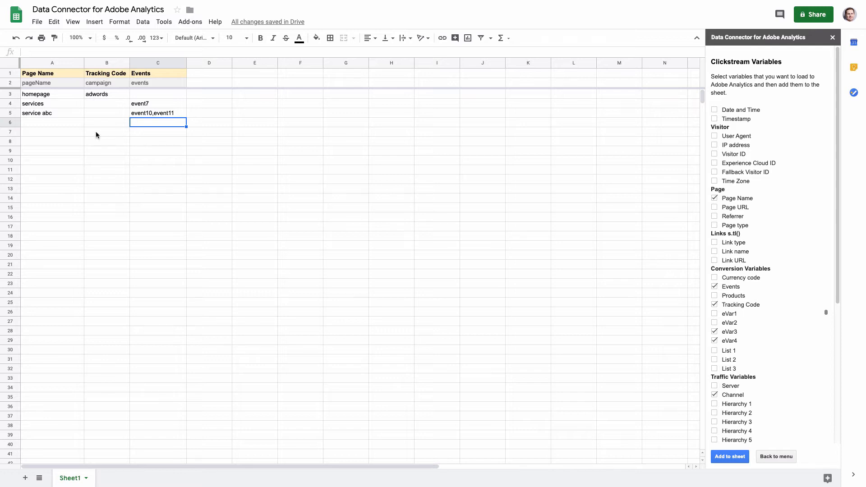
# - Enter "homepage" as the Page Name in row 6
pyautogui.click(69, 125)
pyautogui.write('homepafe')
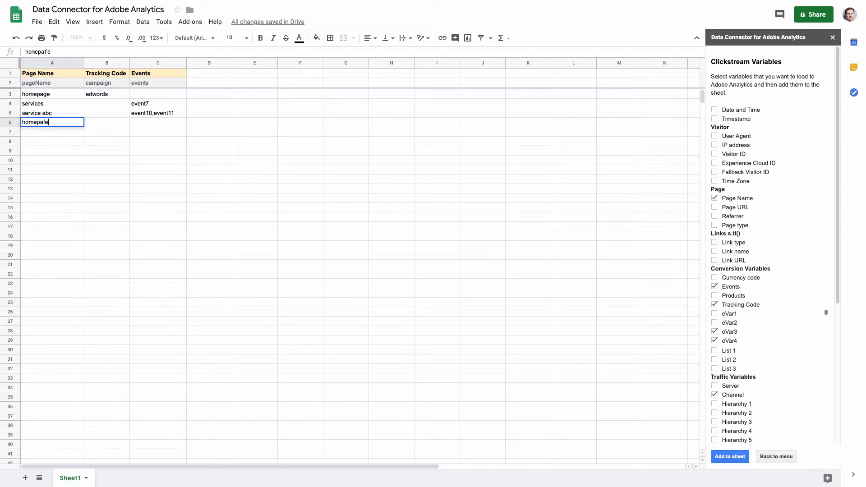
pyautogui.press('BackSpace')
pyautogui.write('ge')
pyautogui.press('Tab')
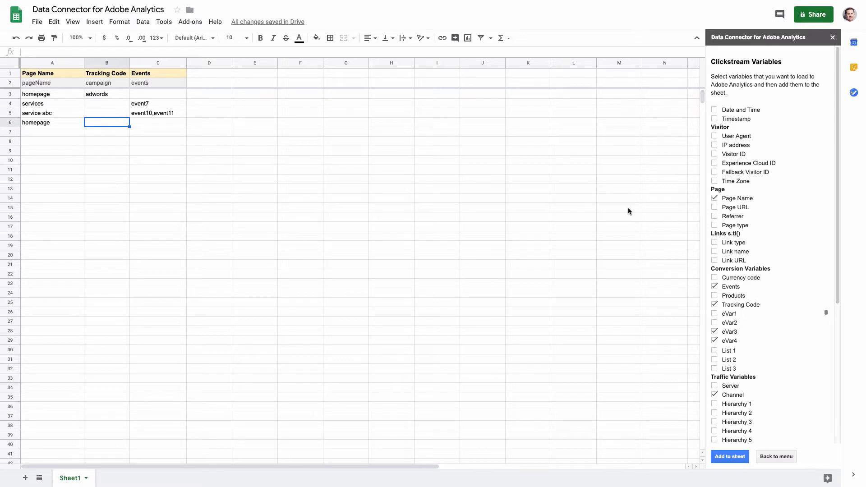
# - Add the Fallback Visitor ID variable to the sheet and delete the re-added eVar3, eVar4 and Channel columns
pyautogui.click(737, 176)
pyautogui.click(730, 456)
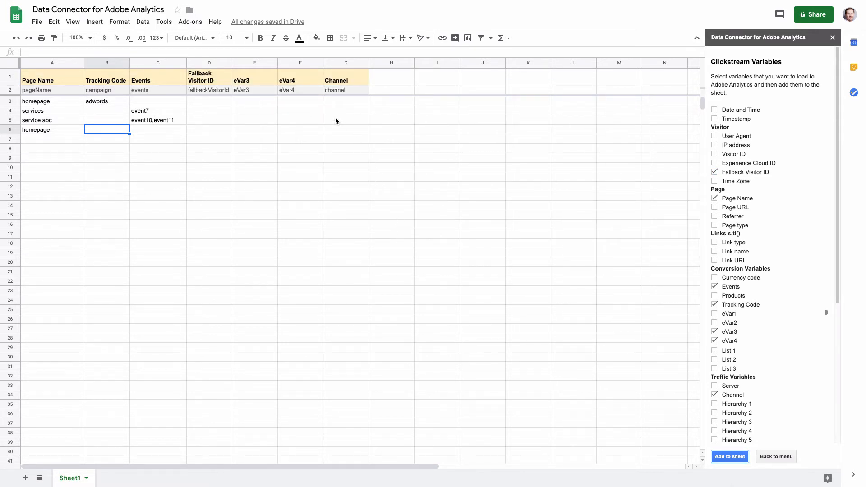
pyautogui.click(251, 62)
pyautogui.keyDown('shift'); pyautogui.click(344, 63); pyautogui.keyUp('shift')
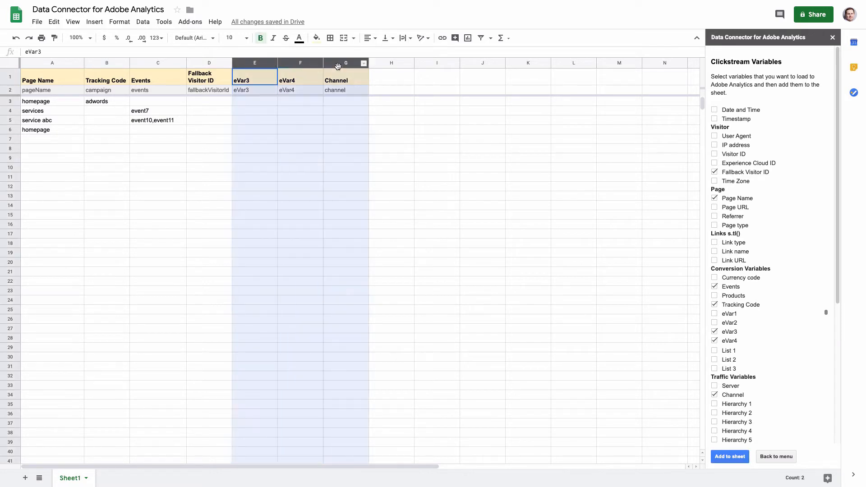
pyautogui.rightClick(339, 65)
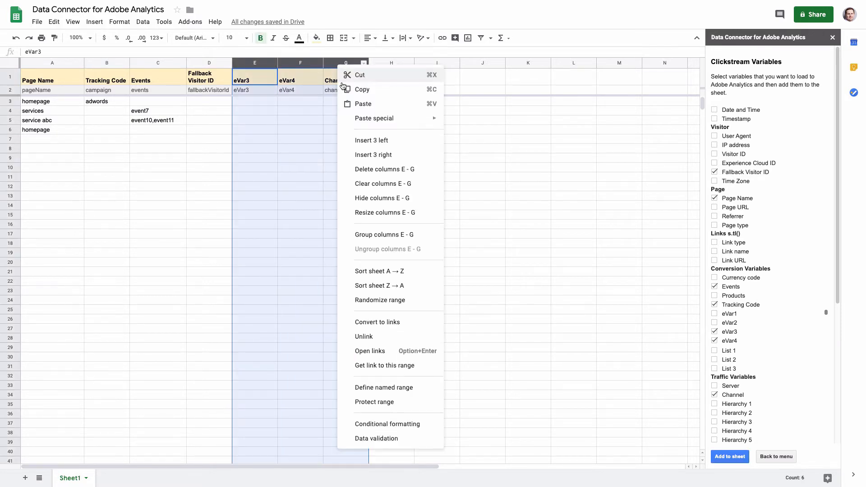
pyautogui.click(386, 170)
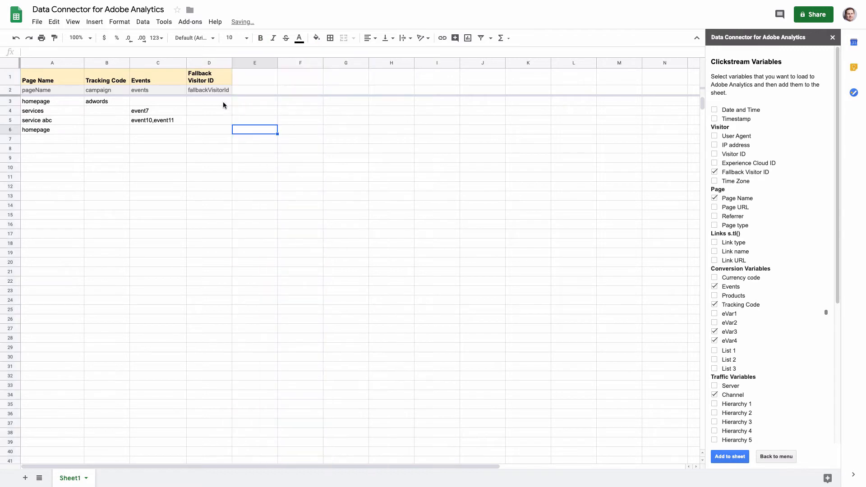
# - Widen the Fallback Visitor ID column and enter the formula =createVisitorID("fid") in its row 3 cell
pyautogui.click(222, 102)
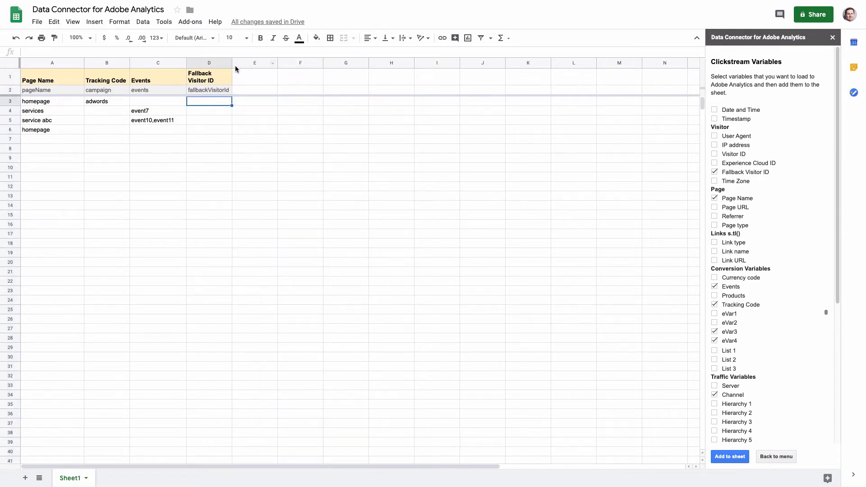
pyautogui.moveTo(233, 63); pyautogui.dragTo(301, 63)
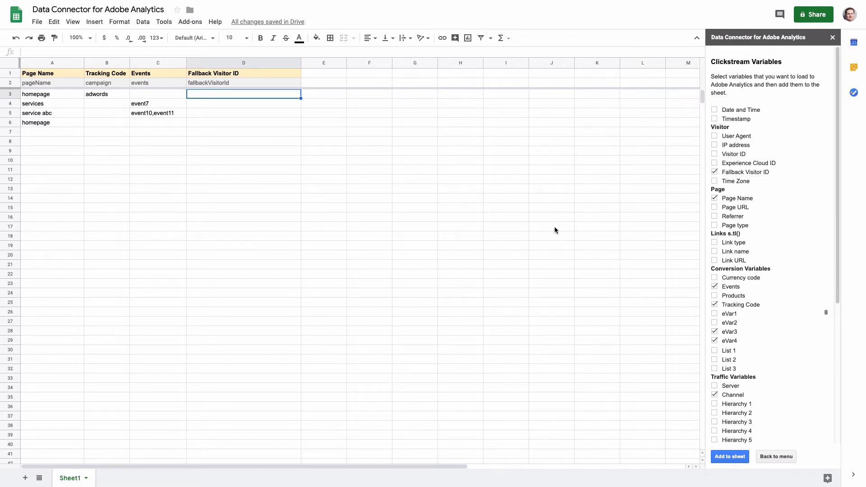
pyautogui.click(769, 456)
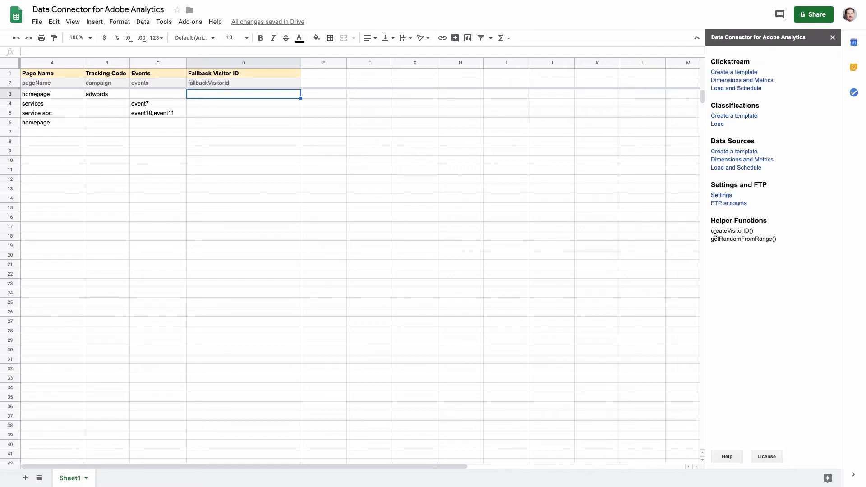
pyautogui.moveTo(710, 231); pyautogui.dragTo(765, 299)
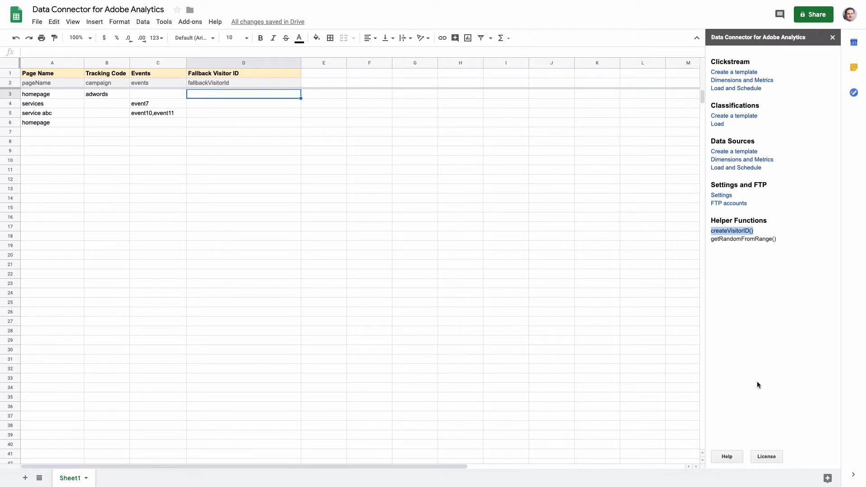
pyautogui.click(743, 80)
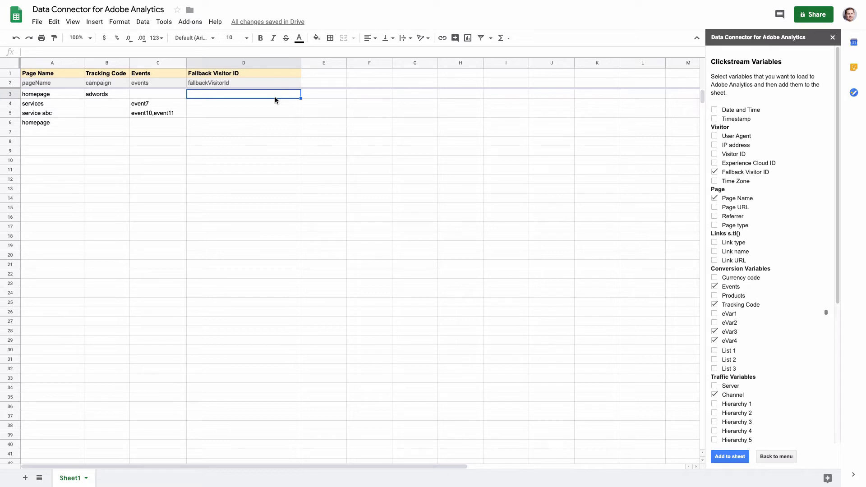
pyautogui.write('=')
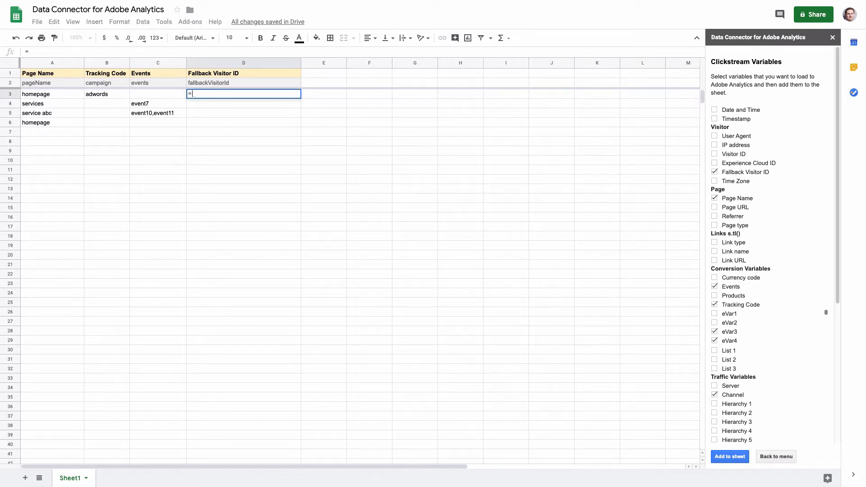
pyautogui.write('create')
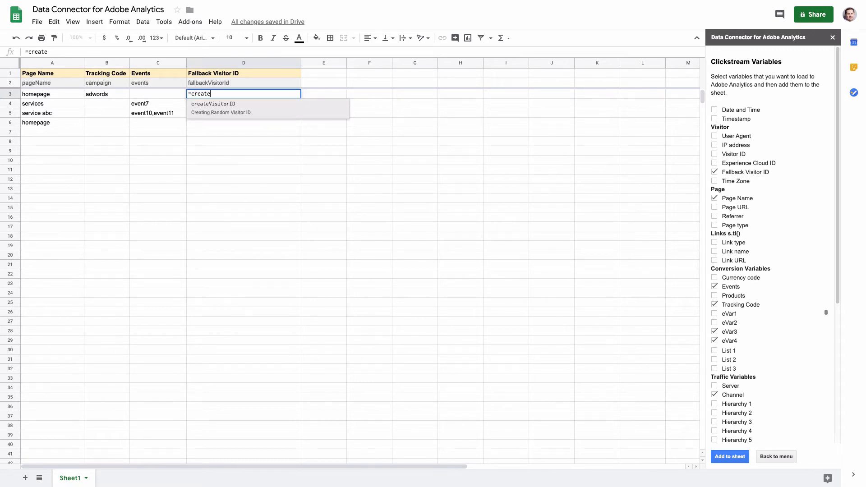
pyautogui.click(231, 111)
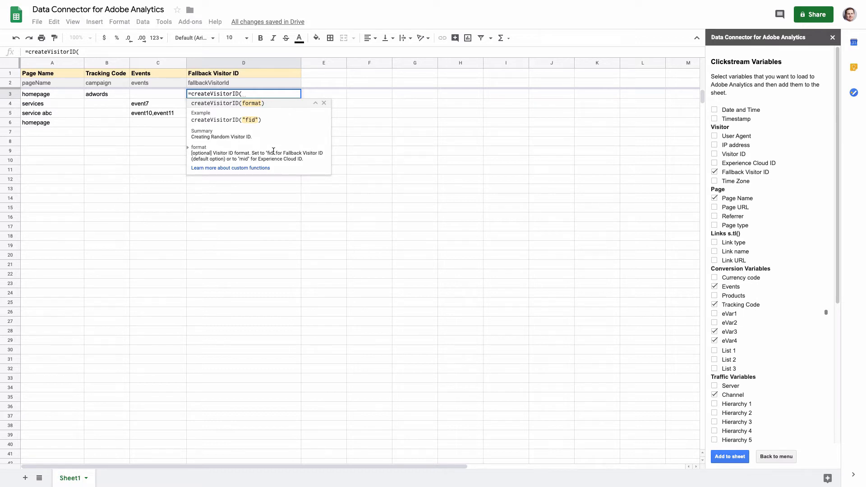
pyautogui.write('"')
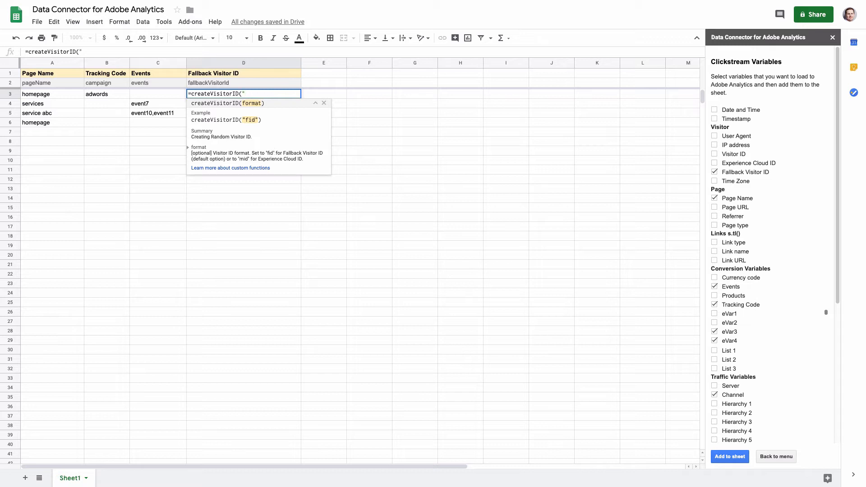
pyautogui.write('fid")')
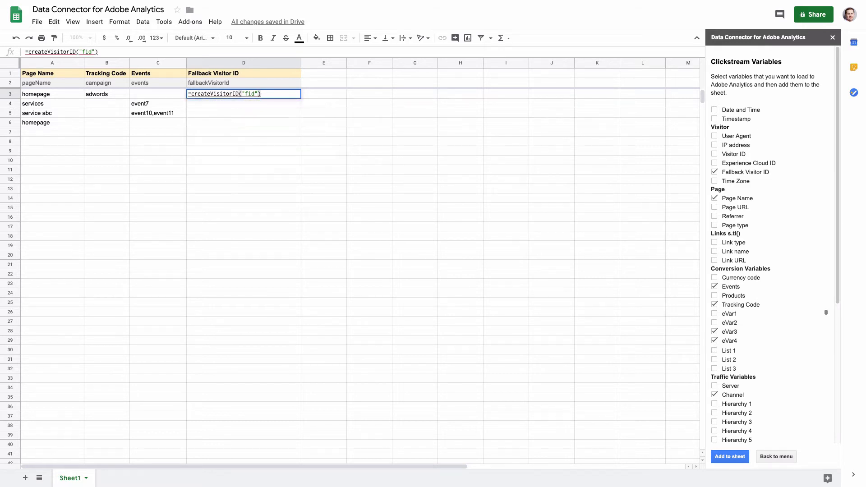
pyautogui.press('Return')
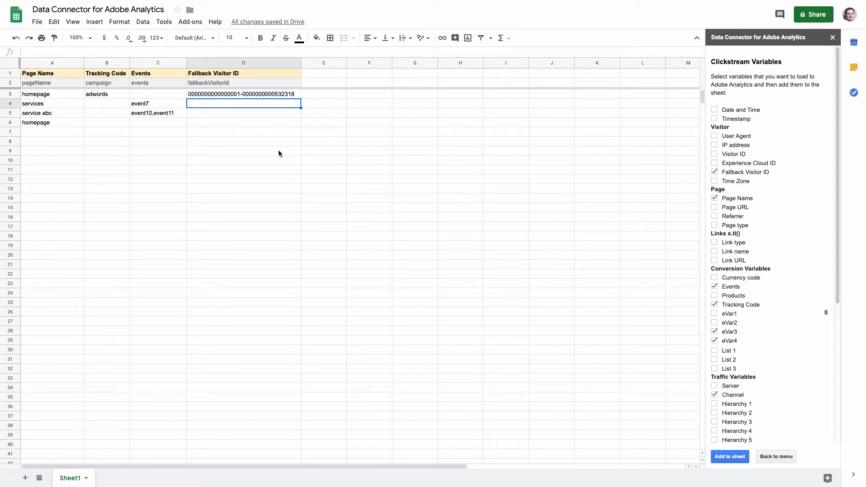
# - Replace the visitor ID formula in row 3 with its static value using a values-only paste
pyautogui.click(271, 95)
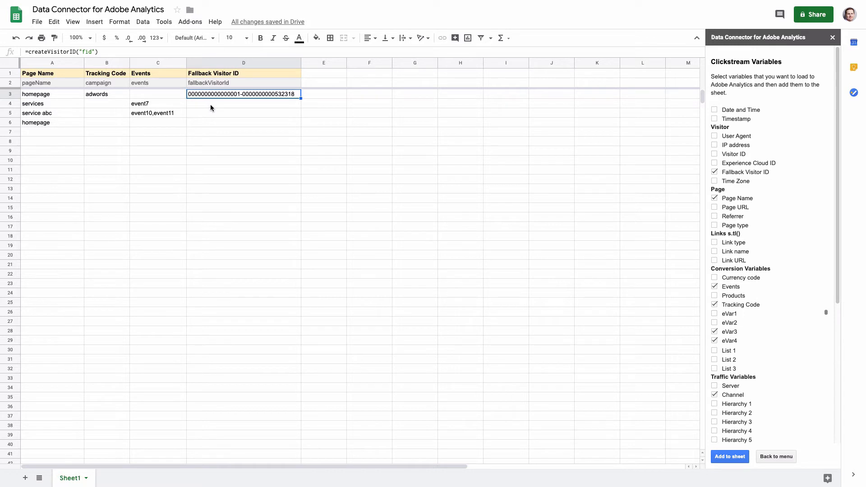
pyautogui.hotkey('ctrl', 'c')
pyautogui.rightClick(225, 94)
pyautogui.moveTo(276, 148)
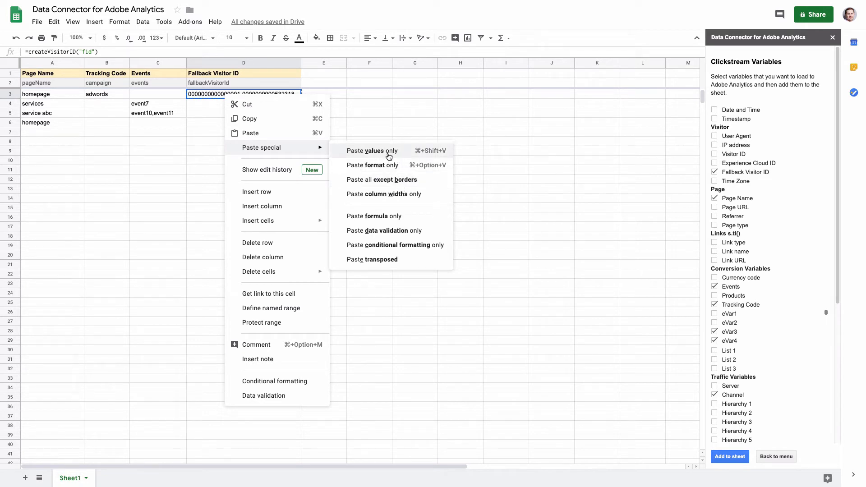
pyautogui.click(389, 153)
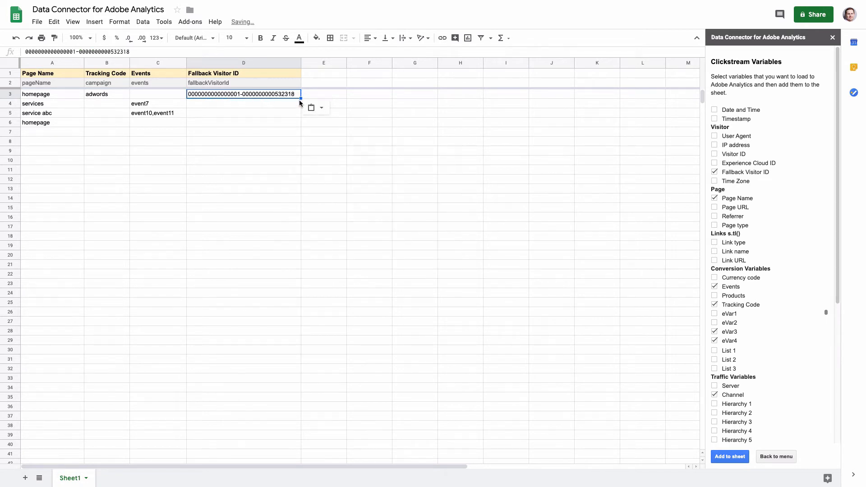
# - Copy the row 3 Fallback Visitor ID into rows 4 to 6
pyautogui.hotkey('ctrl', 'c')
pyautogui.moveTo(277, 104); pyautogui.dragTo(274, 118)
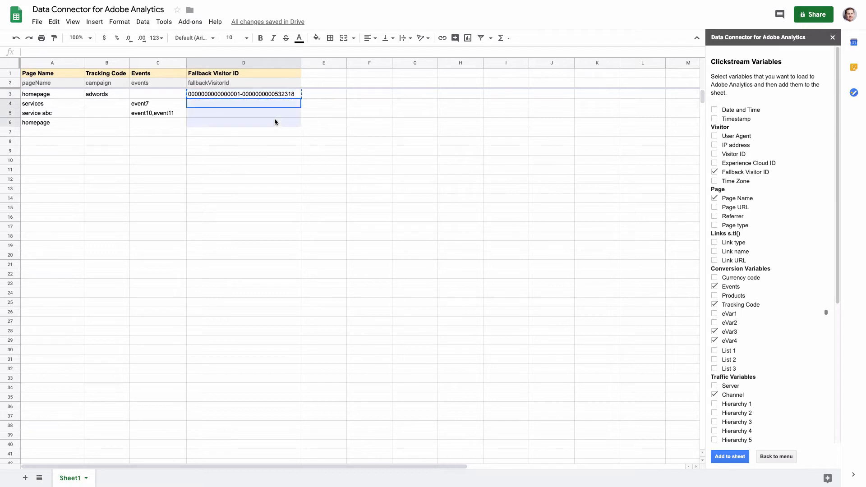
pyautogui.hotkey('ctrl', 'v')
pyautogui.click(270, 140)
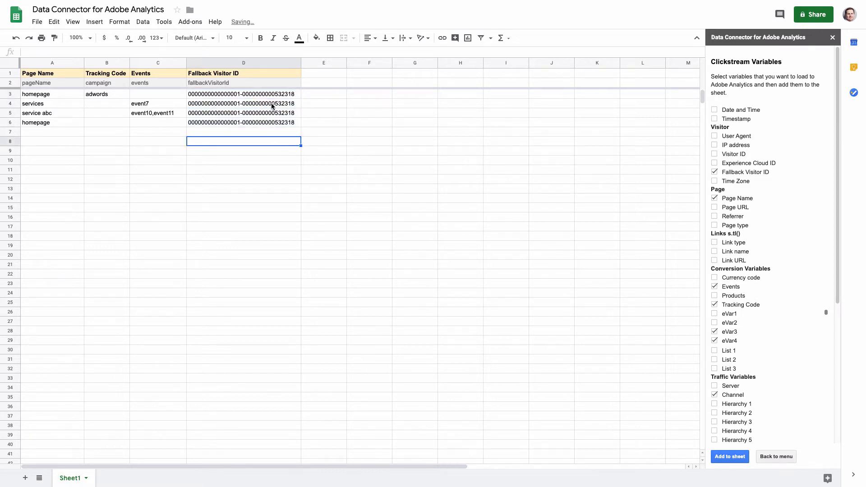
pyautogui.moveTo(272, 94); pyautogui.dragTo(62, 121)
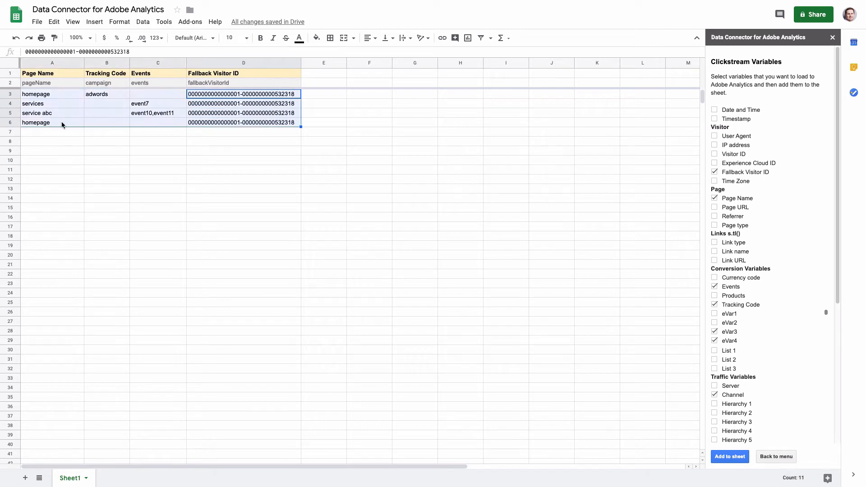
pyautogui.click(243, 133)
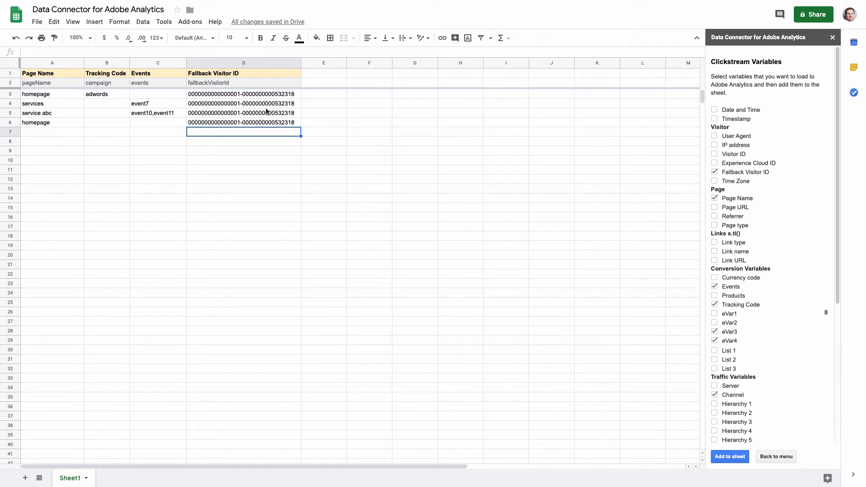
# - Move the Fallback Visitor ID column between Page Name and Tracking Code
pyautogui.click(256, 63)
pyautogui.moveTo(259, 63); pyautogui.dragTo(126, 112)
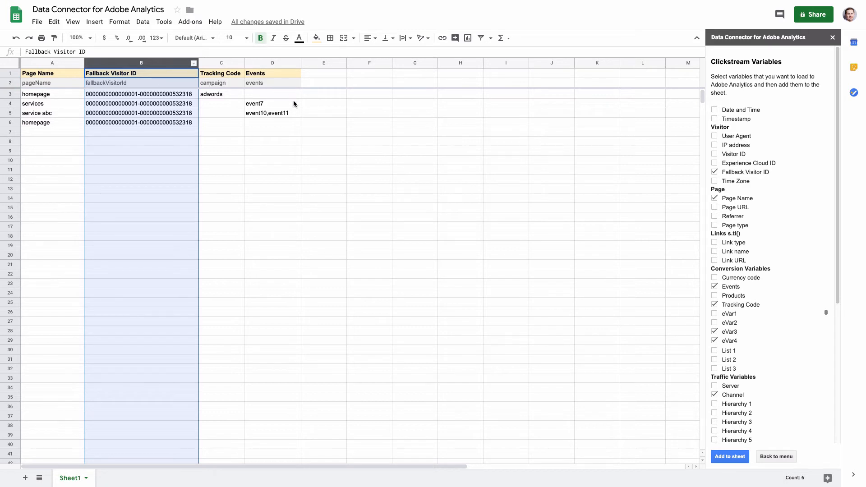
pyautogui.click(233, 125)
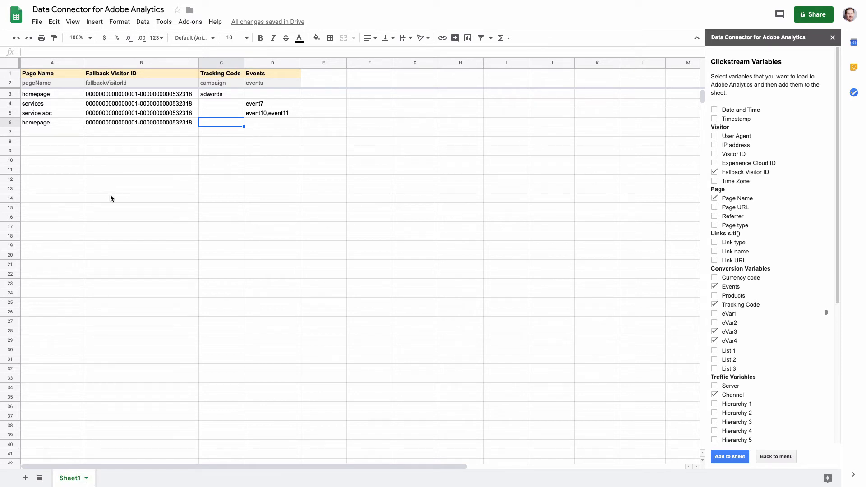
# - Rename Sheet1 as "ClickStreamScenario1"
pyautogui.doubleClick(72, 479)
pyautogui.write('ClickStre')
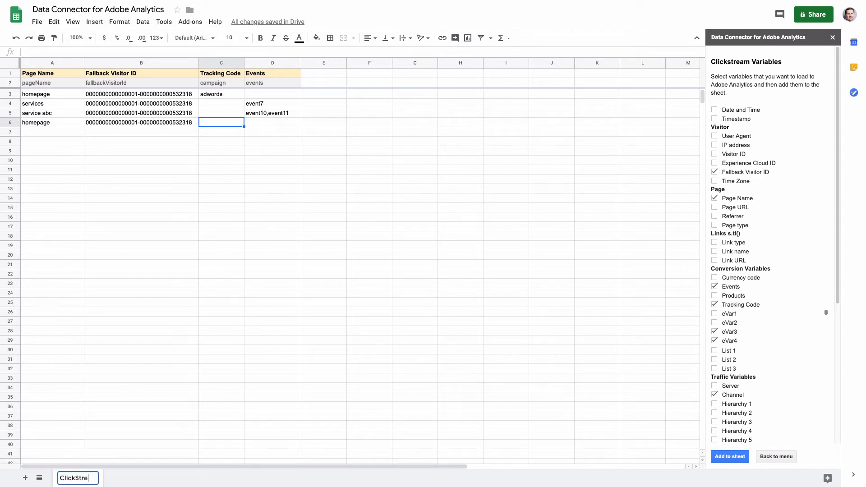
pyautogui.write('amScenario1')
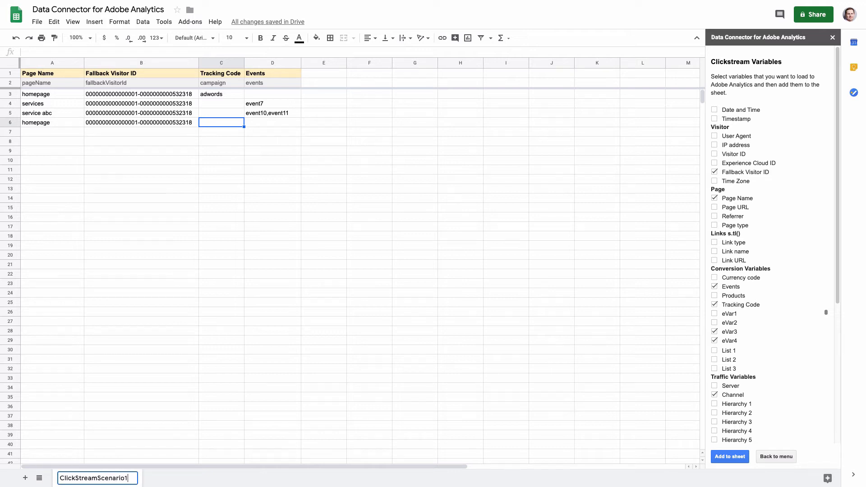
pyautogui.press('Return')
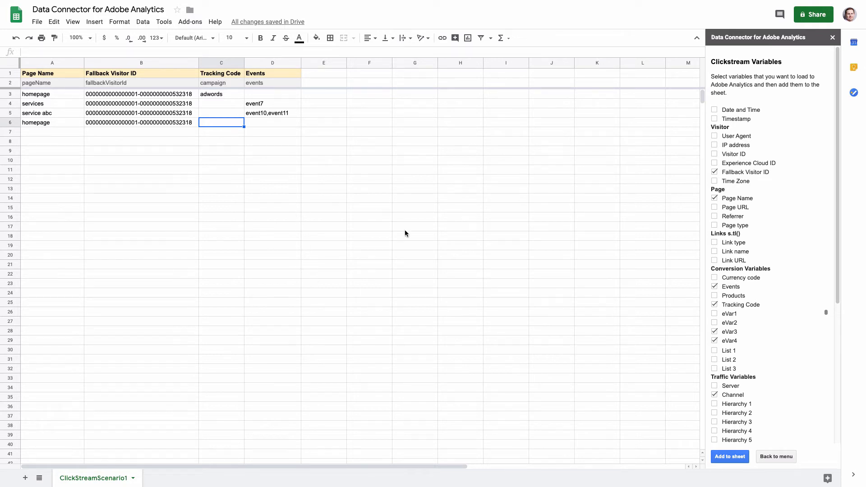
# - Open the add-on's Settings sheet and select the value cell for trackingServerSecure
pyautogui.click(789, 460)
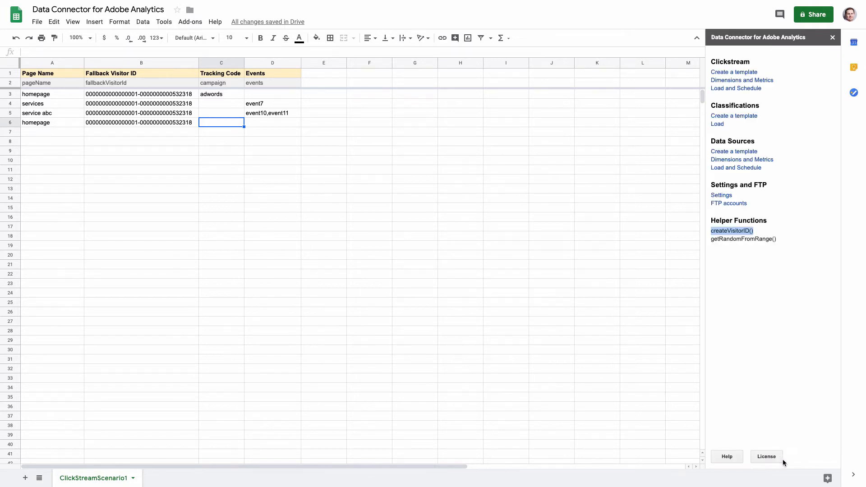
pyautogui.click(766, 266)
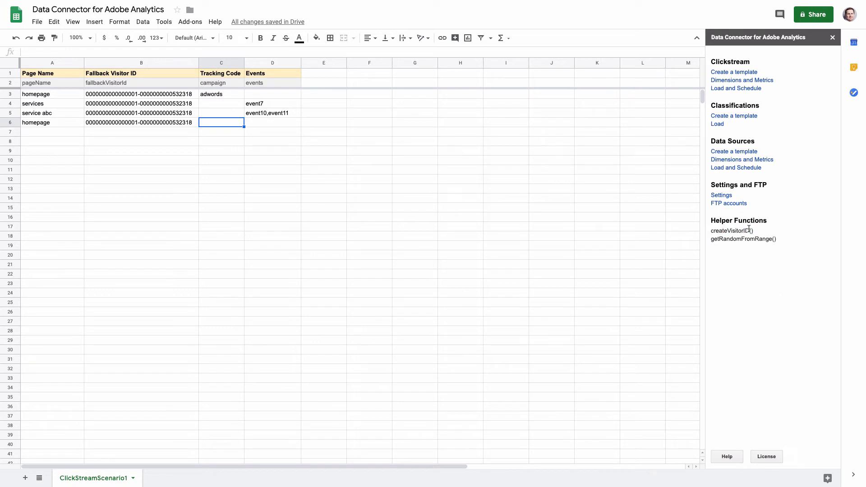
pyautogui.click(720, 196)
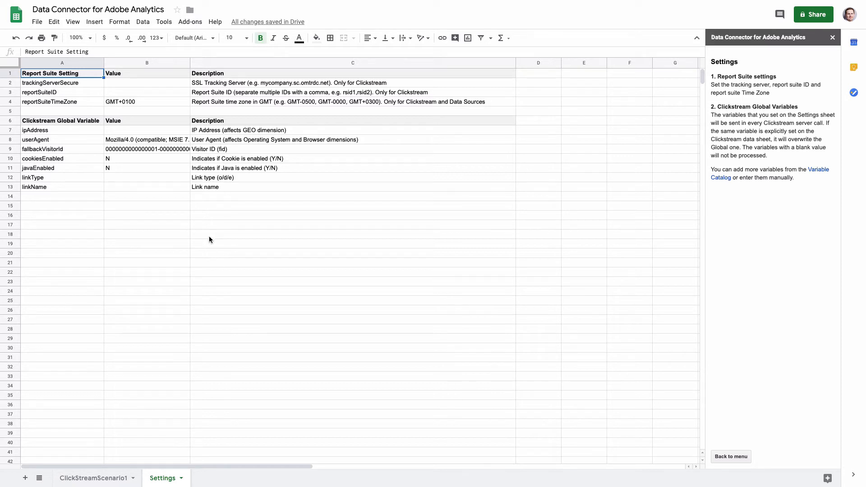
pyautogui.click(163, 84)
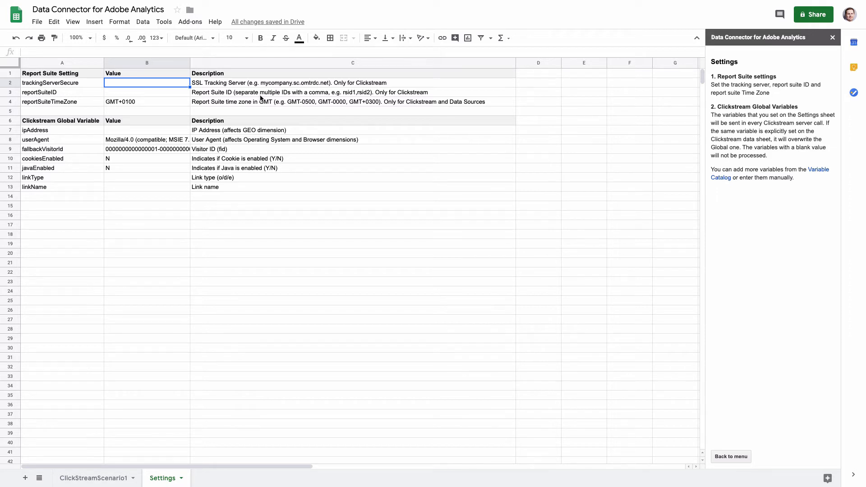
# - Set trackingServerSecure to osadchuk,sc.omtrdc.net and reportSuiteID to osadchuk-test33 on the Settings sheet
pyautogui.write('osadchuk')
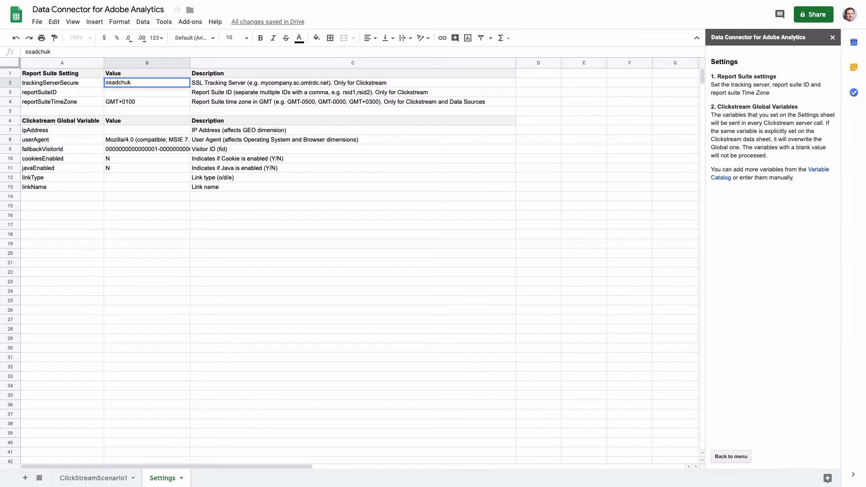
pyautogui.write(',sc.omtrdc.net')
pyautogui.press('Return')
pyautogui.write('os')
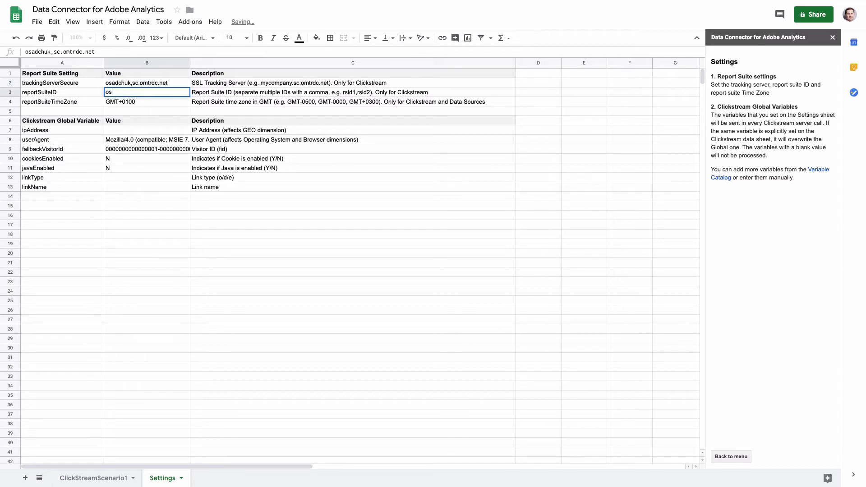
pyautogui.write('adchuk-test')
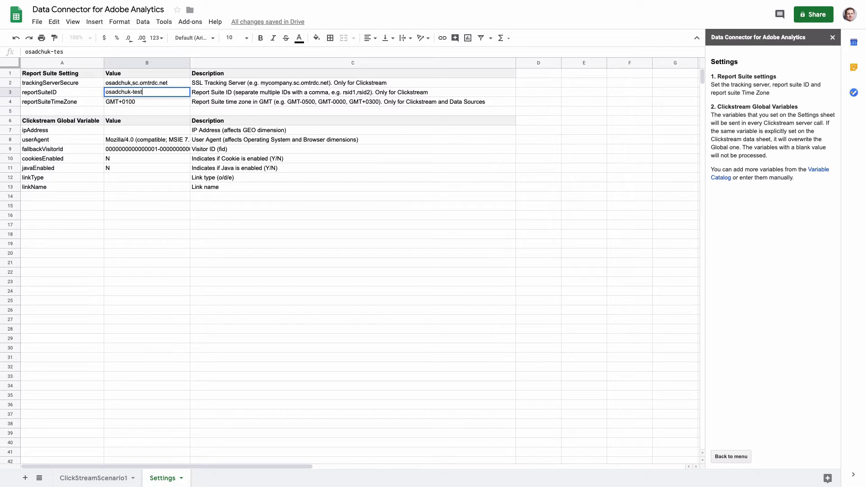
pyautogui.write('33')
pyautogui.press('Return')
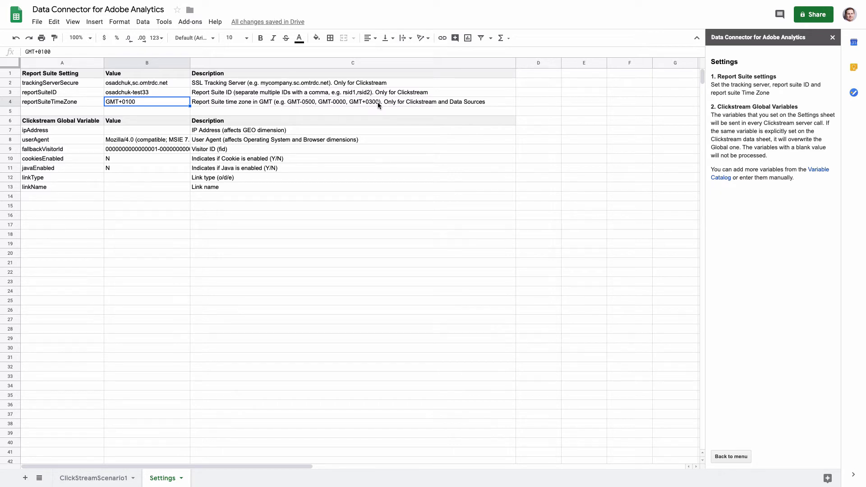
# - Set the reportSuiteTimeZone value to GMT-0700
pyautogui.doubleClick(121, 102)
pyautogui.click(120, 101)
pyautogui.write('-')
pyautogui.hotkey('shift', 'Right')
pyautogui.write('7')
pyautogui.press('Return')
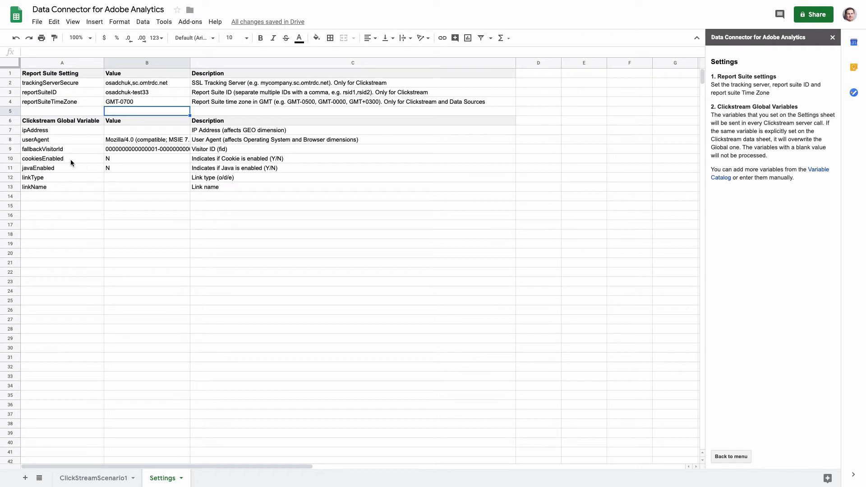
# - Examine the Clickstream global variables and compare fallbackVisitorId with the row 3 data on the ClickStreamScenario1 sheet
pyautogui.click(111, 159)
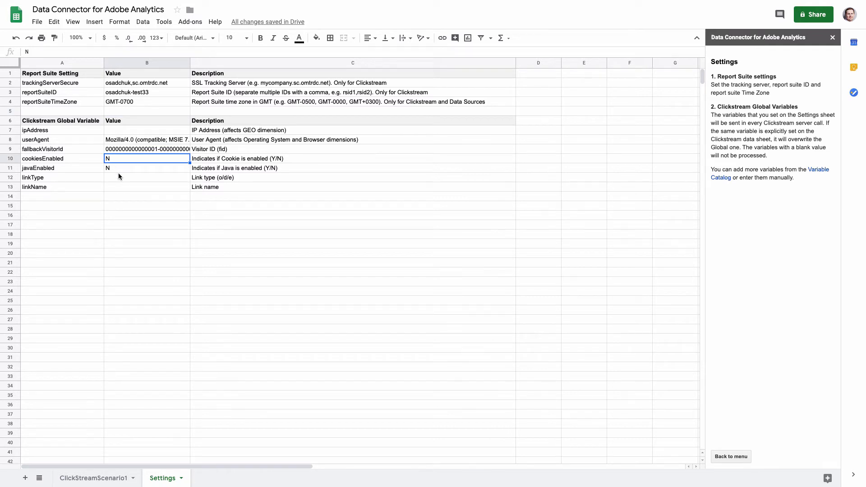
pyautogui.click(50, 171)
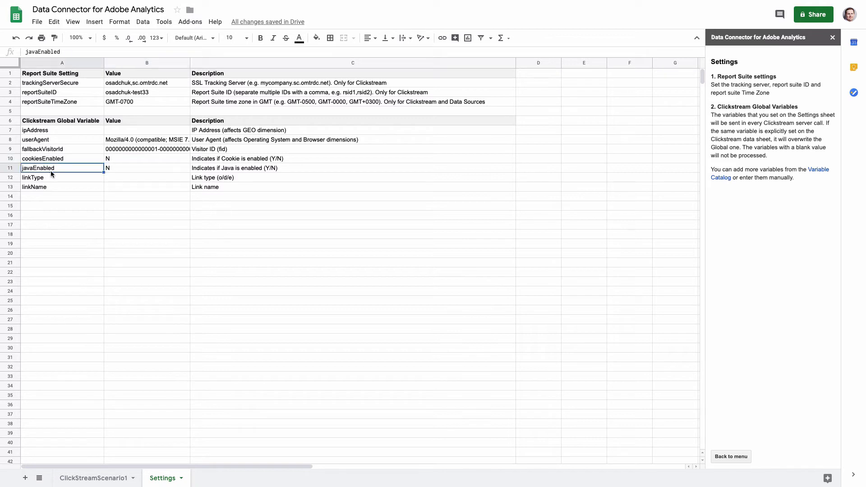
pyautogui.click(118, 171)
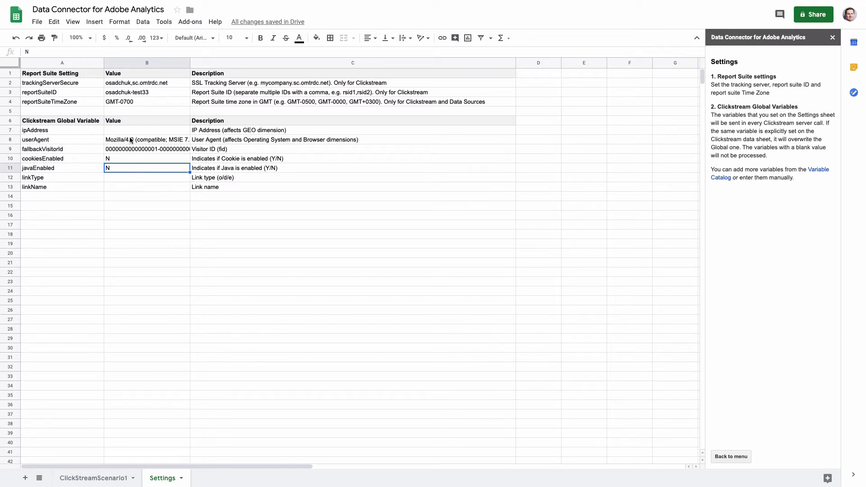
pyautogui.moveTo(81, 129); pyautogui.dragTo(205, 194)
pyautogui.click(202, 189)
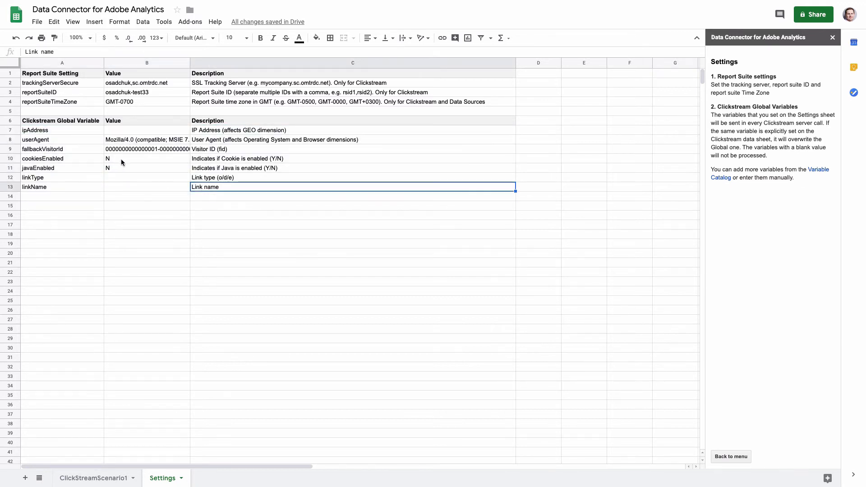
pyautogui.click(118, 177)
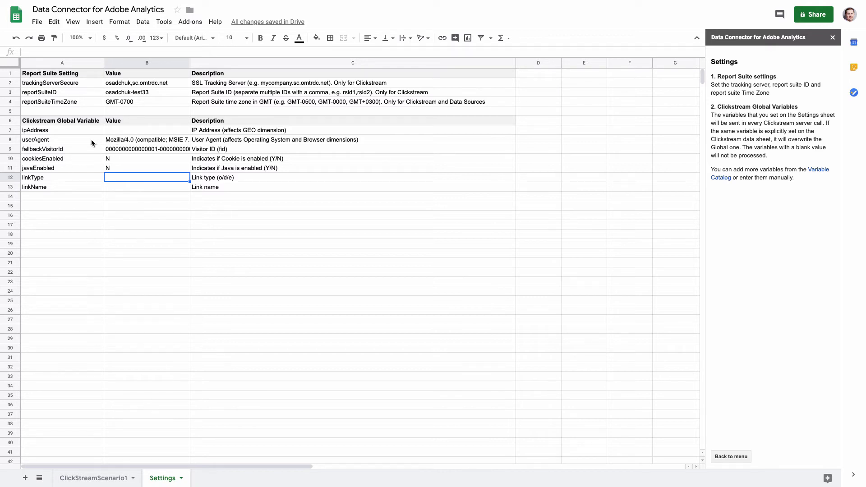
pyautogui.moveTo(79, 141); pyautogui.dragTo(119, 166)
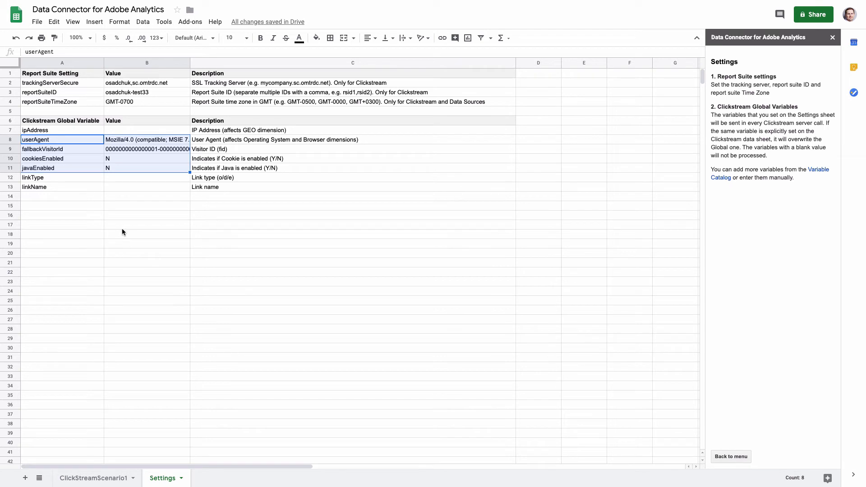
pyautogui.click(108, 479)
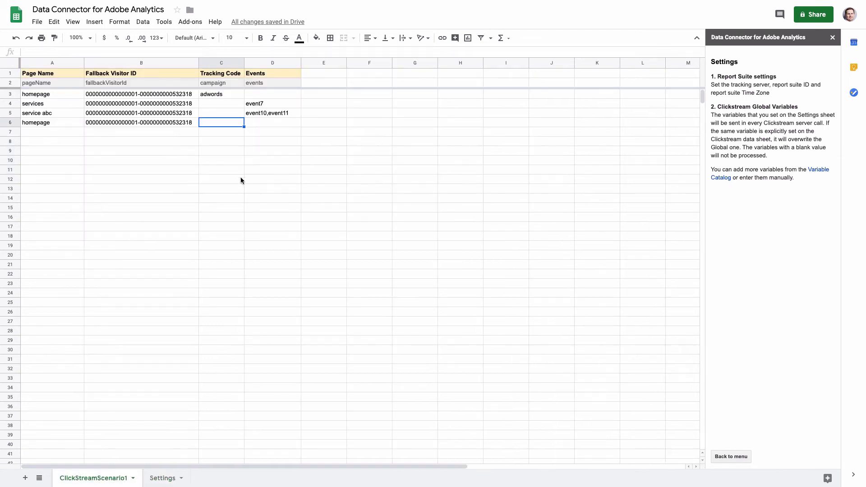
pyautogui.moveTo(45, 94); pyautogui.dragTo(287, 92)
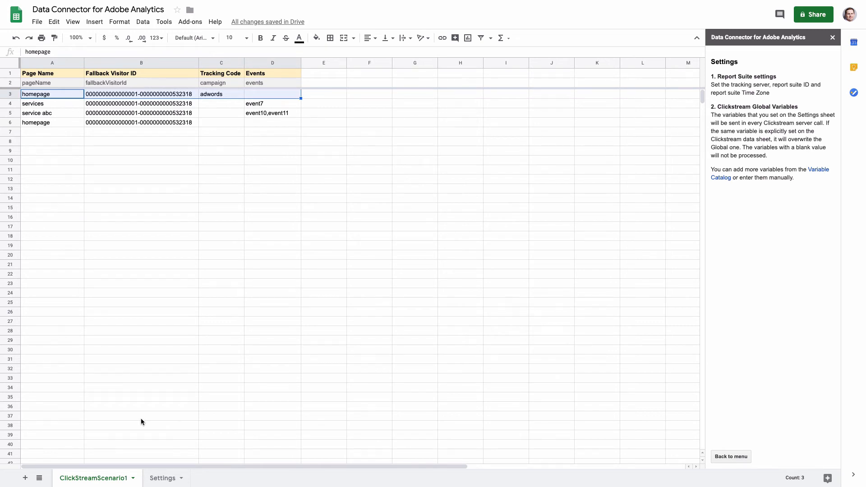
pyautogui.click(158, 483)
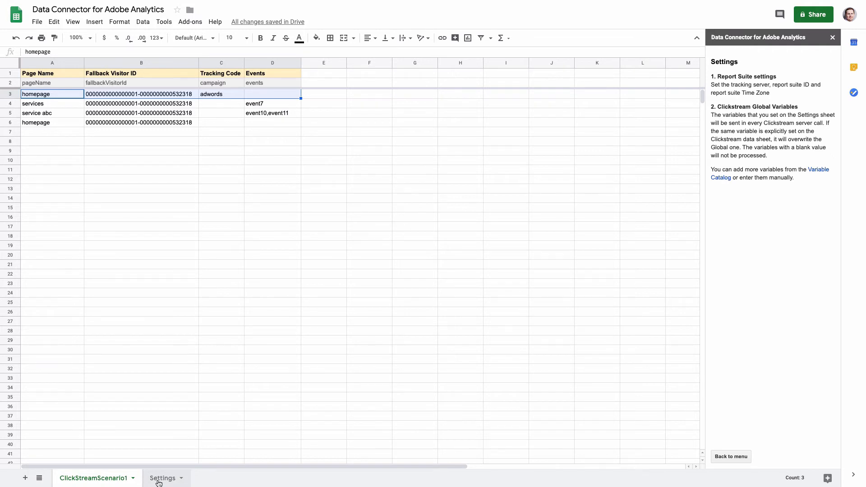
pyautogui.click(142, 151)
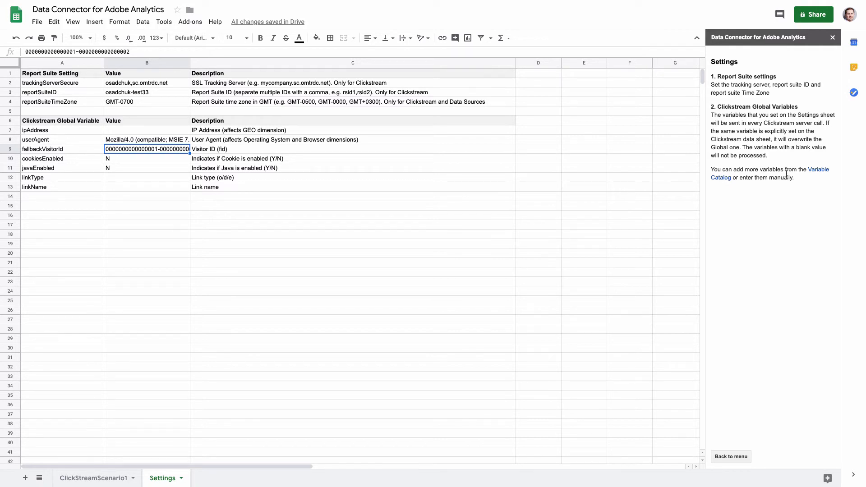
# - Open the Clickstream variable catalog from the Settings instructions and deselect all chosen variables
pyautogui.click(722, 178)
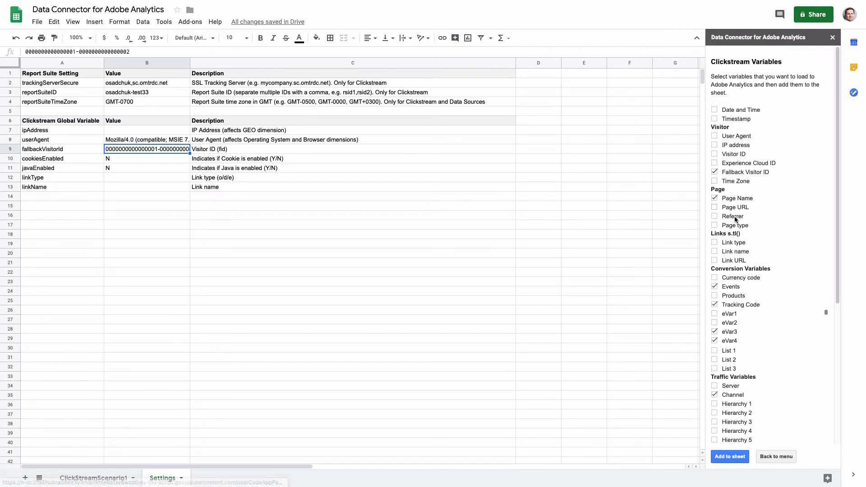
pyautogui.click(714, 171)
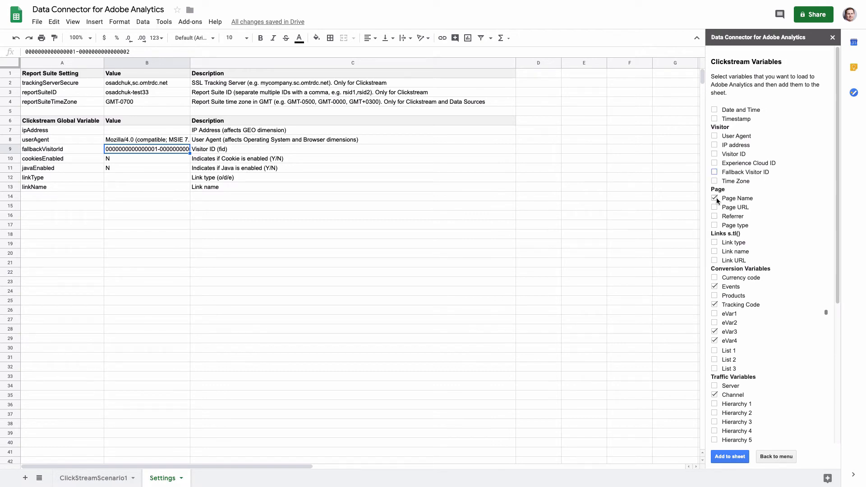
pyautogui.click(713, 198)
pyautogui.click(713, 287)
pyautogui.click(715, 395)
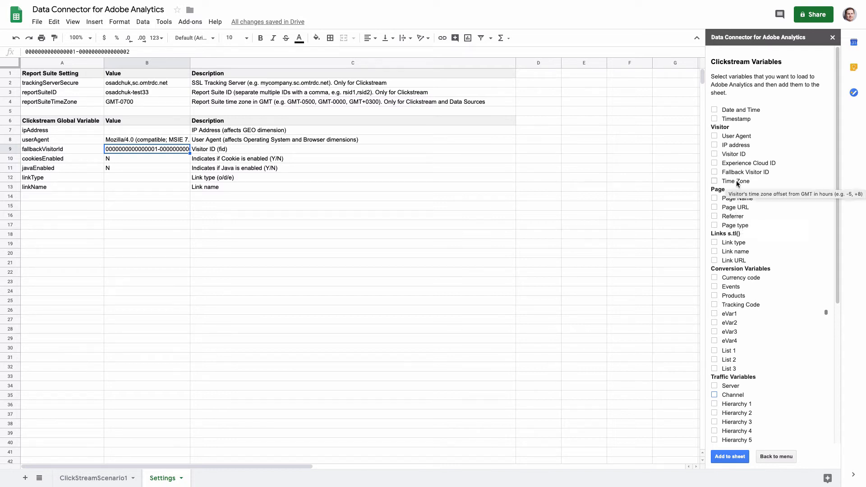
# - Select only the Server traffic variable and add it to the Settings sheet's global variables
pyautogui.scroll(-3, 739, 207)
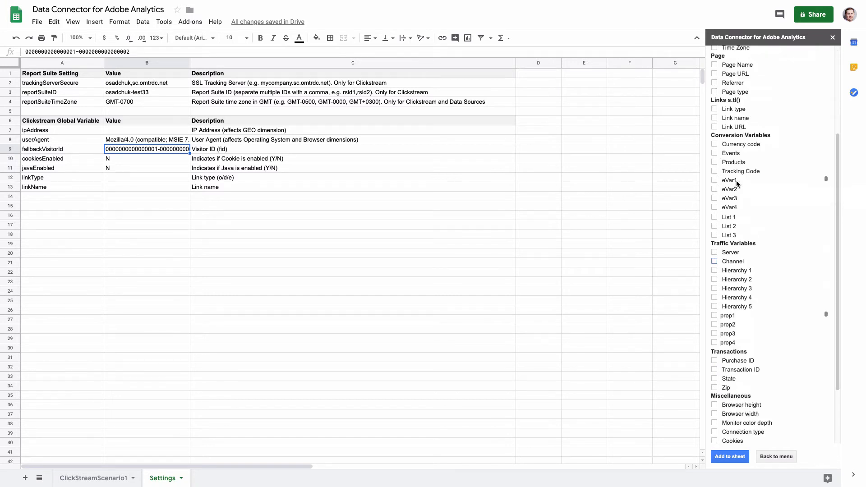
pyautogui.click(735, 252)
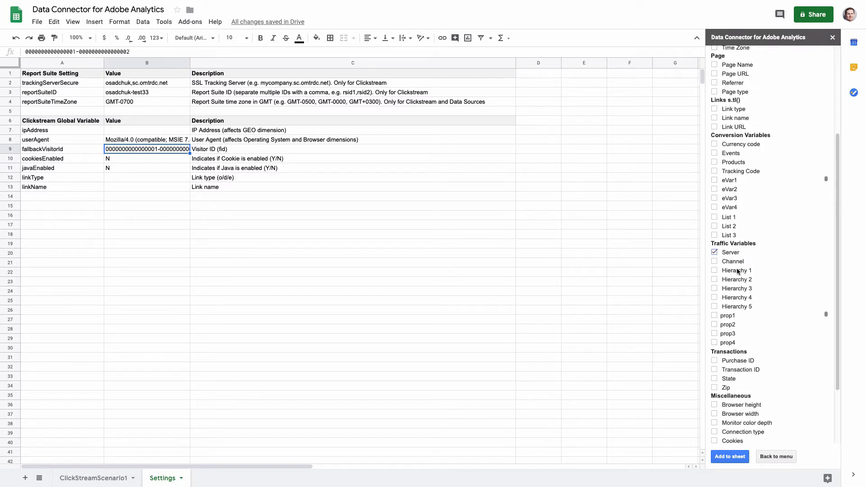
pyautogui.click(737, 457)
pyautogui.click(51, 198)
pyautogui.click(194, 200)
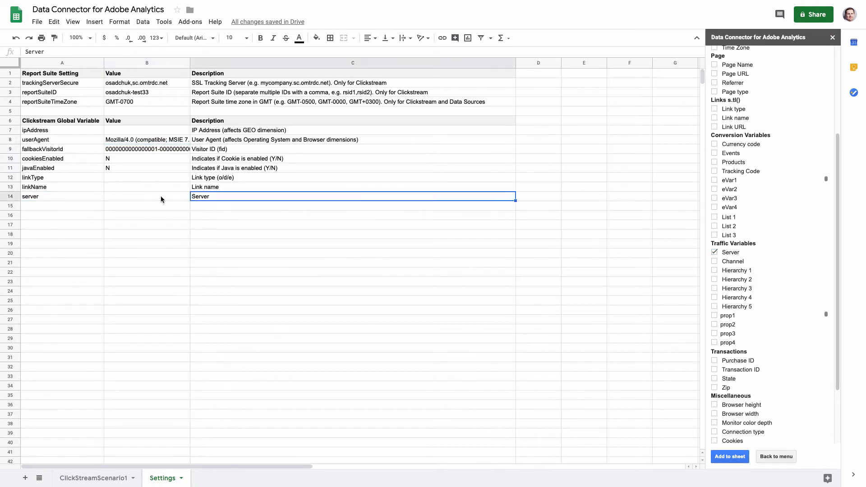
# - Enter osadchuka.com as the value of the server global variable
pyautogui.click(159, 198)
pyautogui.write('osadcuk')
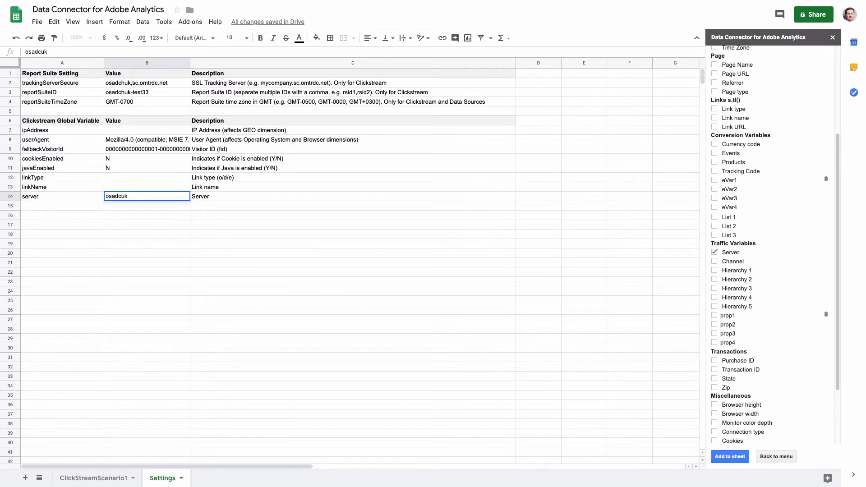
pyautogui.press('BackSpace')
pyautogui.press('BackSpace')
pyautogui.write('huka,')
pyautogui.write('com')
pyautogui.press('Return')
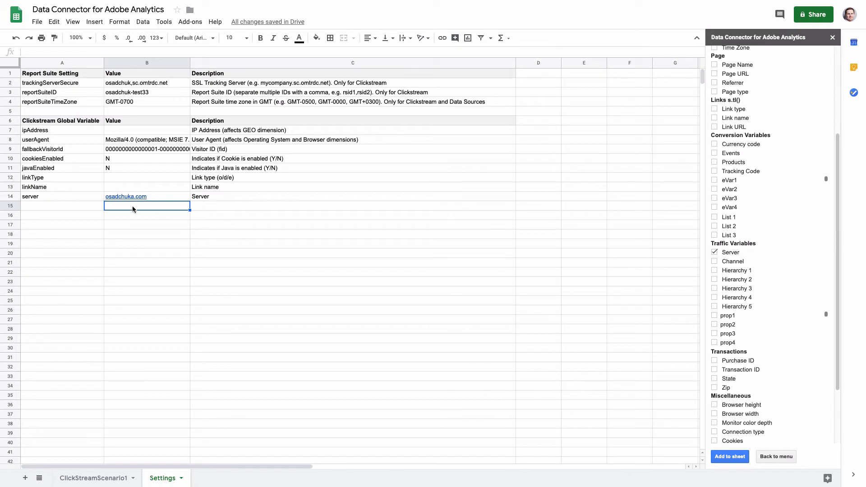
# - Clear the server variable's value and delete its row 14 from the Settings sheet
pyautogui.press('Up')
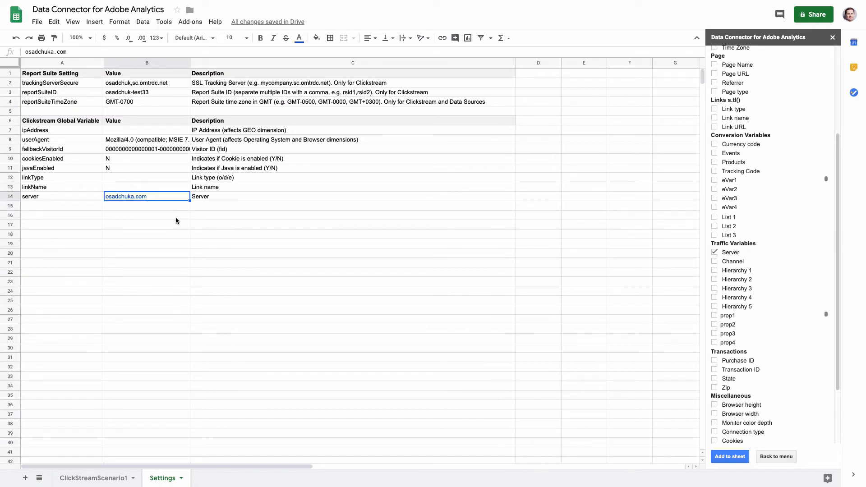
pyautogui.press('Delete')
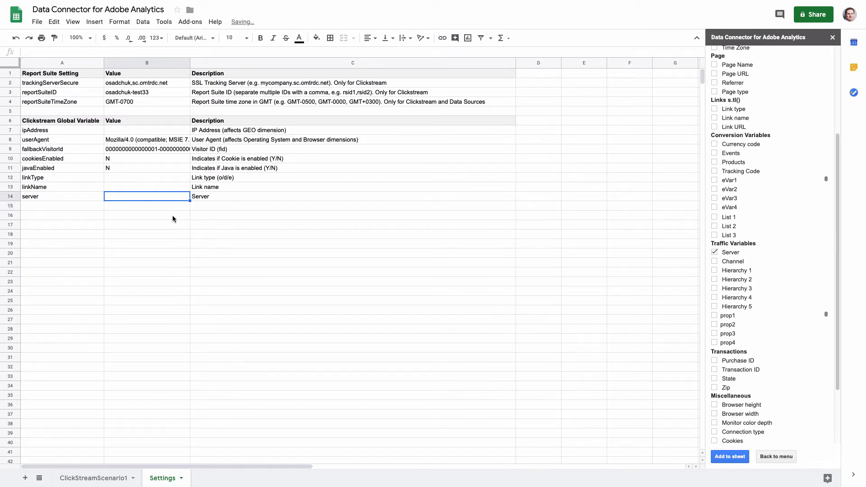
pyautogui.rightClick(16, 197)
pyautogui.click(47, 301)
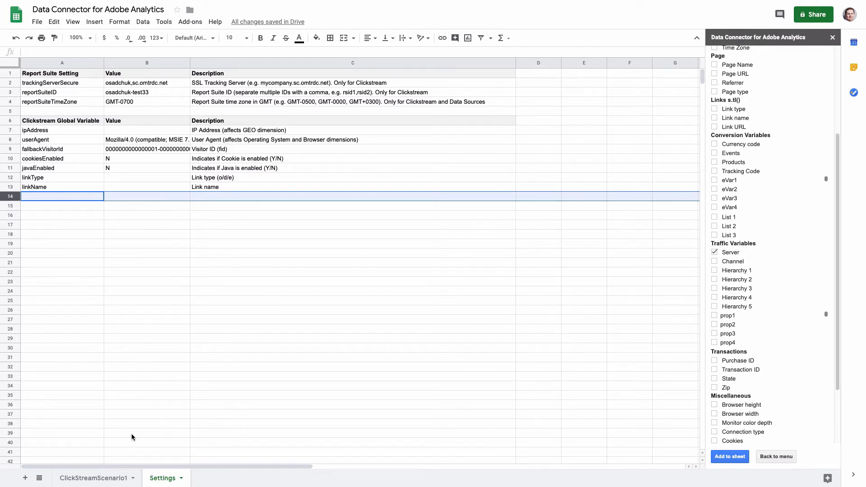
# - Return to the ClickStreamScenario1 sheet and open the add-on's Load and Schedule options for Clickstream
pyautogui.click(114, 482)
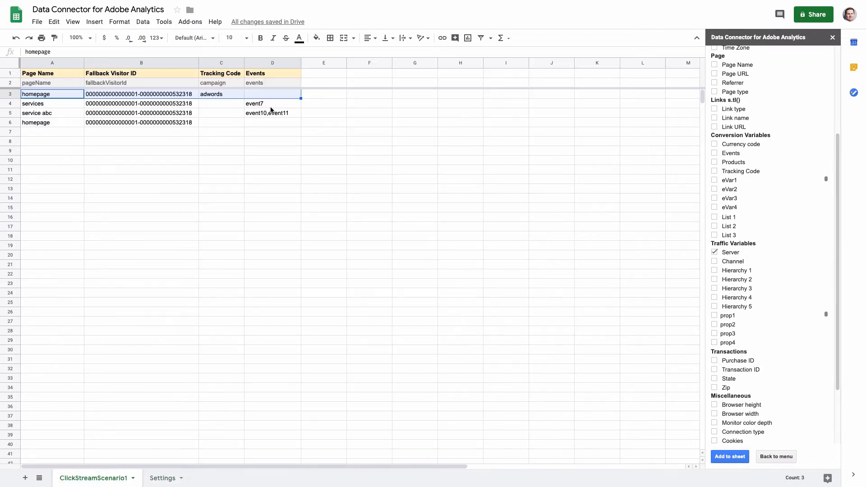
pyautogui.click(102, 123)
pyautogui.click(112, 142)
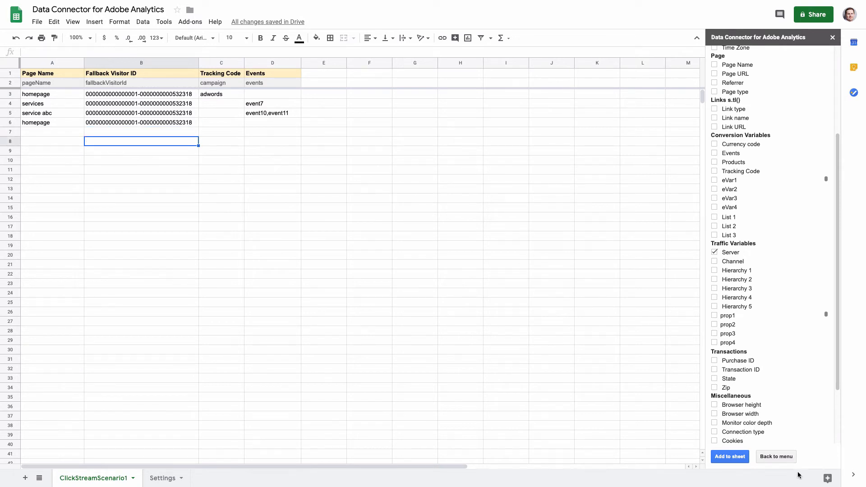
pyautogui.click(785, 458)
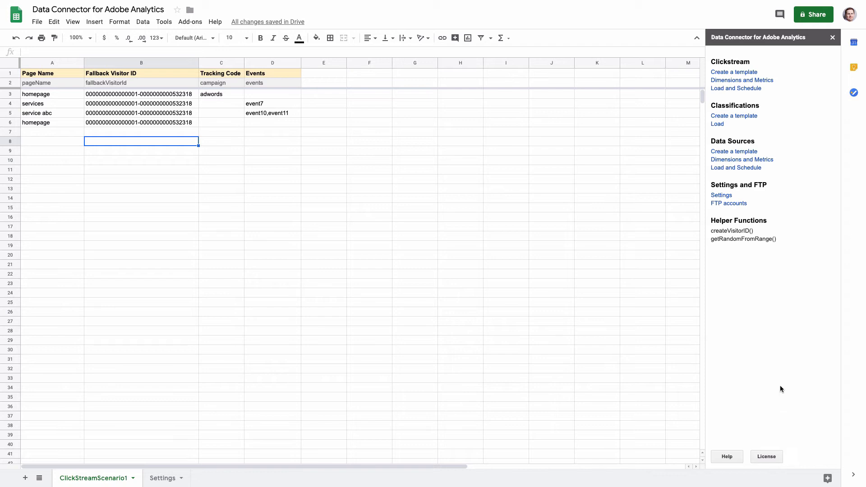
pyautogui.click(729, 89)
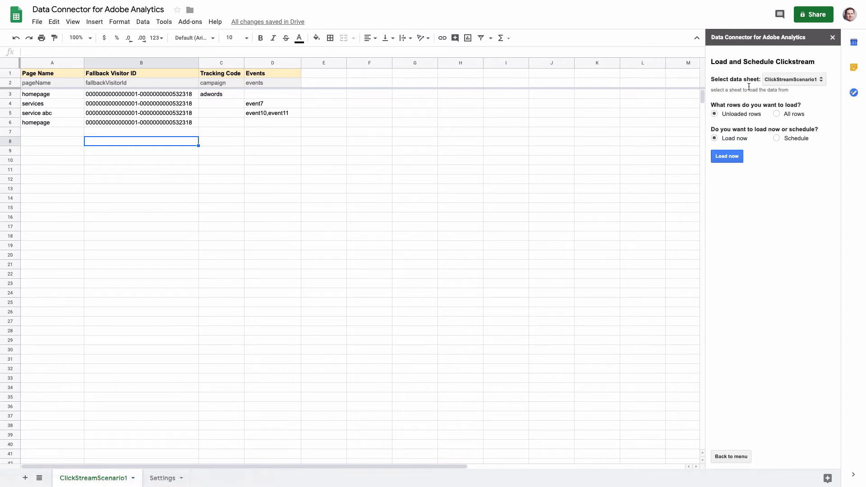
# - Load the unloaded rows of ClickStreamScenario1 immediately and read the full load status of row 3
pyautogui.click(785, 79)
pyautogui.click(786, 80)
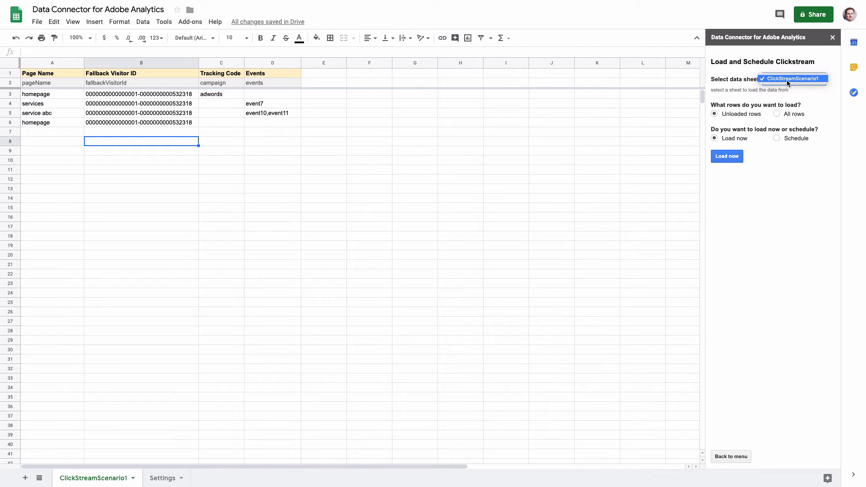
pyautogui.click(786, 80)
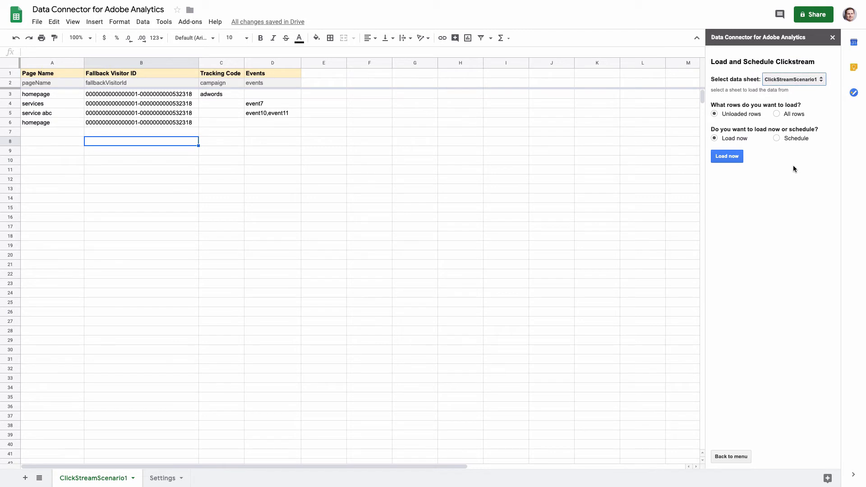
pyautogui.click(735, 158)
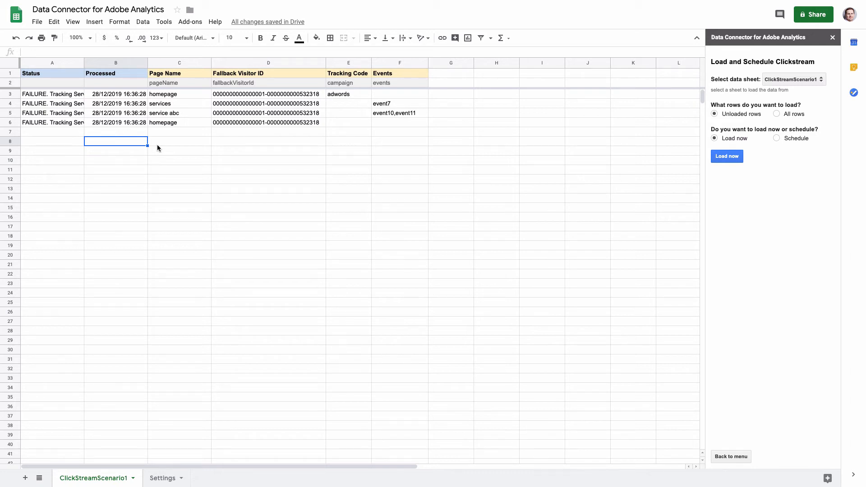
pyautogui.click(52, 96)
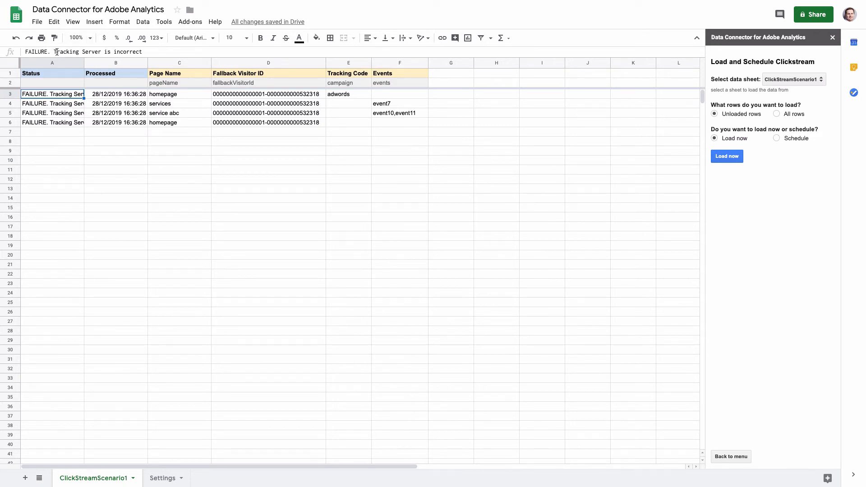
# - Correct the trackingServerSecure value on the Settings sheet to osadchuk.sc.omtrdc.net
pyautogui.click(167, 478)
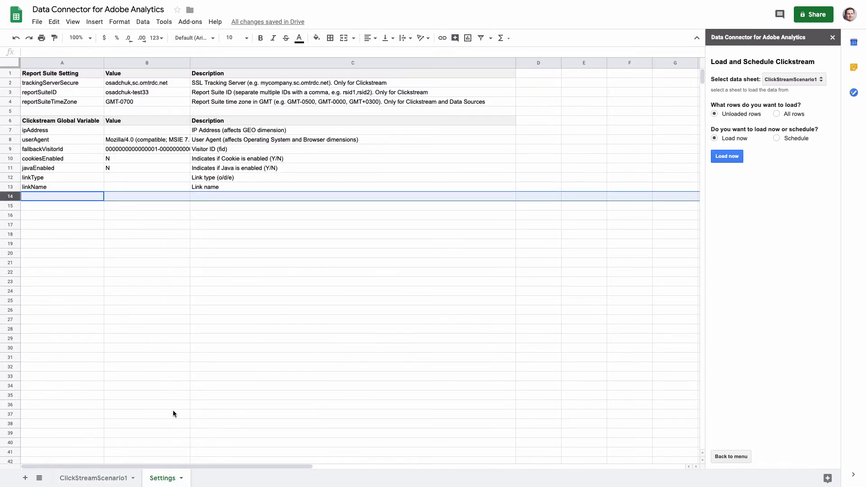
pyautogui.click(132, 84)
pyautogui.click(54, 51)
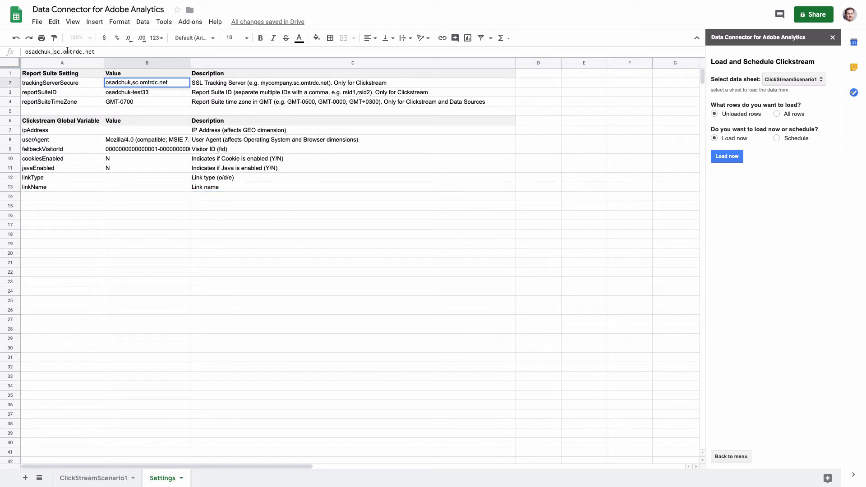
pyautogui.press('BackSpace')
pyautogui.write('.')
pyautogui.press('Return')
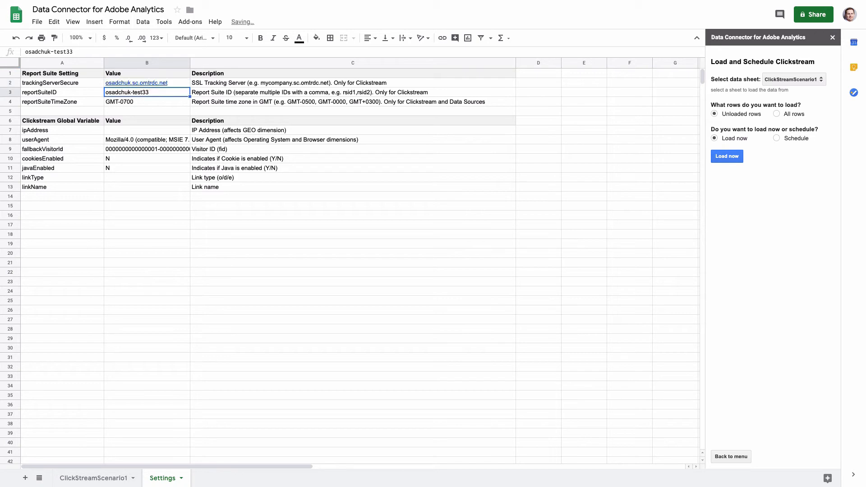
# - Clear the Status cells of rows 3 to 6 on ClickStreamScenario1 and load the unloaded rows immediately
pyautogui.click(93, 478)
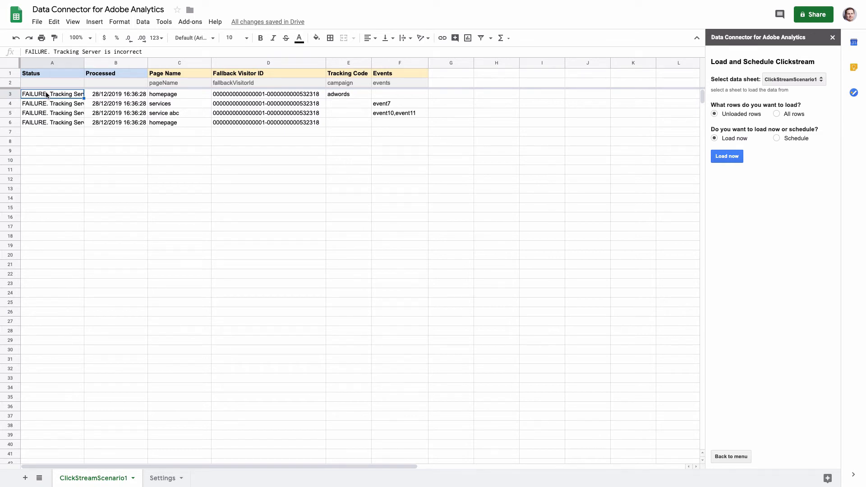
pyautogui.moveTo(47, 95); pyautogui.dragTo(45, 121)
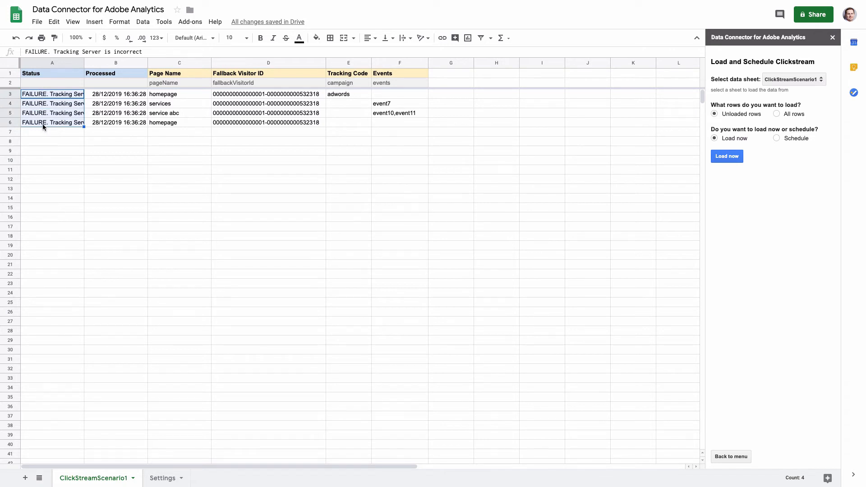
pyautogui.press('Delete')
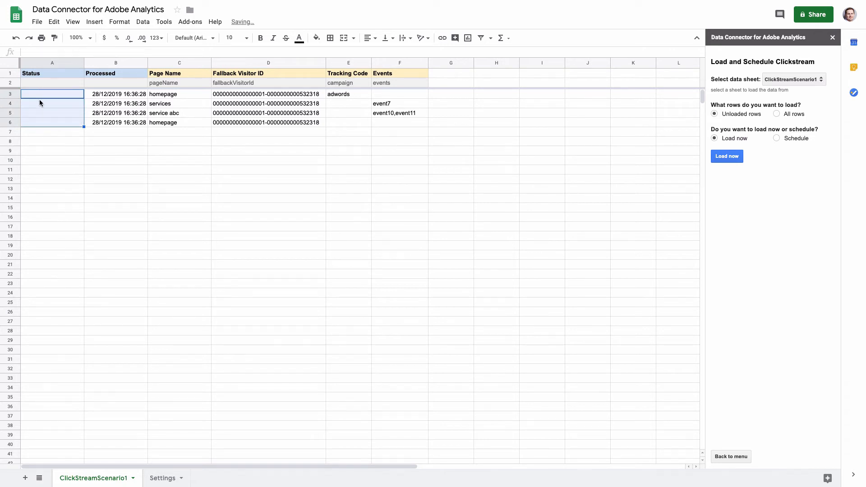
pyautogui.click(40, 104)
pyautogui.click(44, 131)
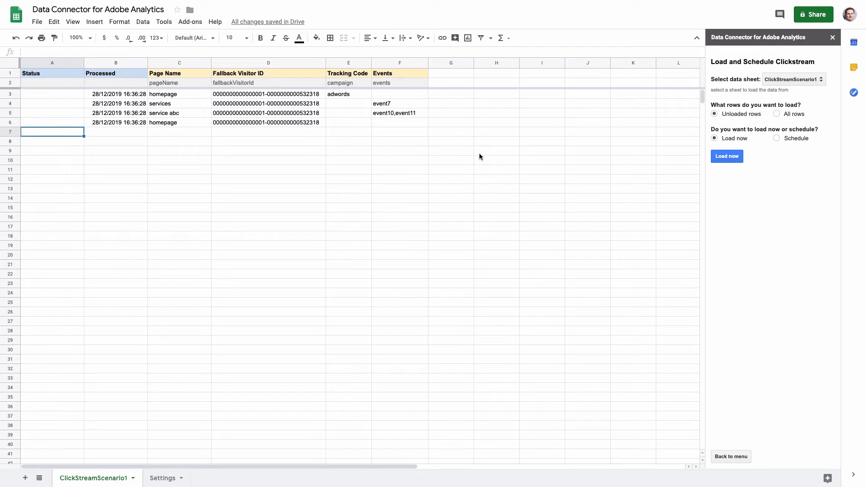
pyautogui.click(732, 159)
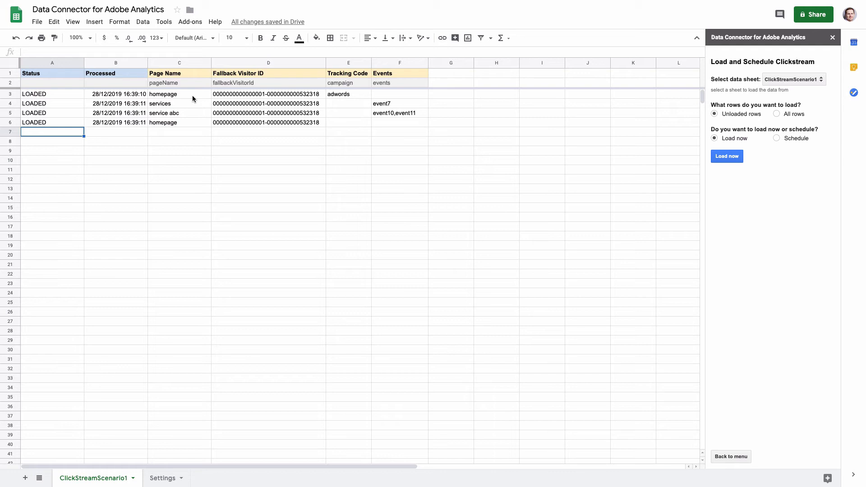
# - Add the Date and Time clickstream variable to ClickStreamScenario1, leaving the Server variable unselected
pyautogui.click(729, 453)
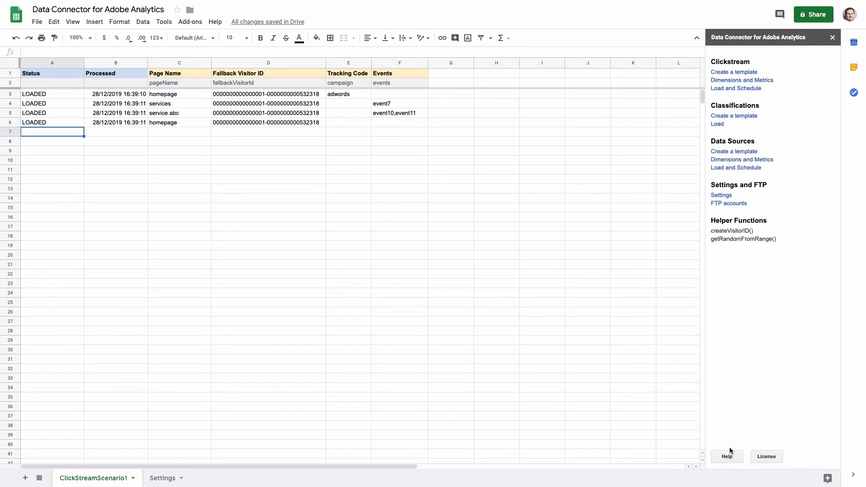
pyautogui.click(742, 89)
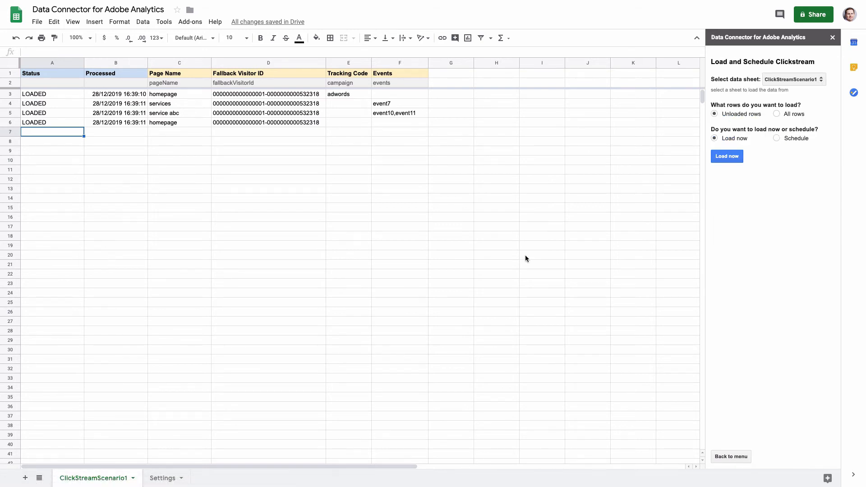
pyautogui.click(728, 456)
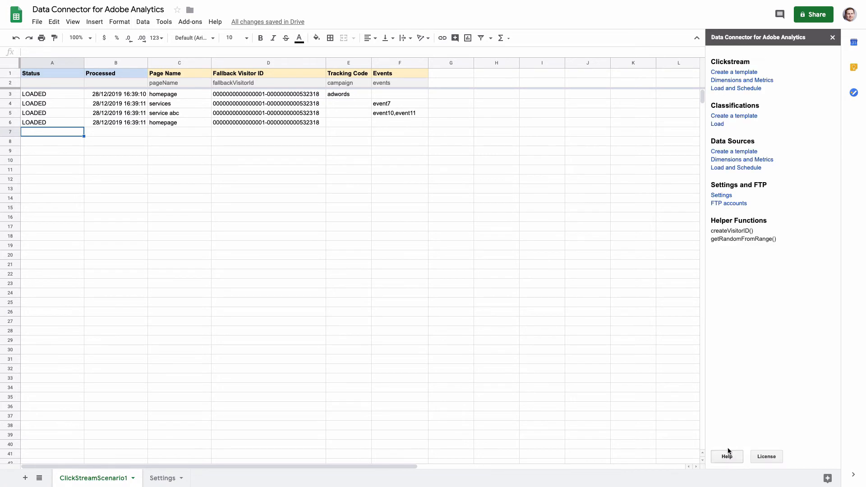
pyautogui.click(749, 84)
pyautogui.scroll(3, 749, 162)
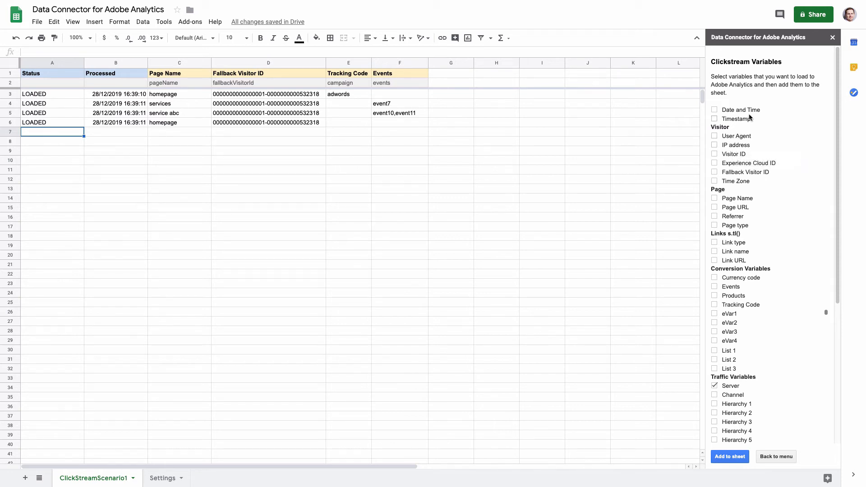
pyautogui.moveTo(750, 110)
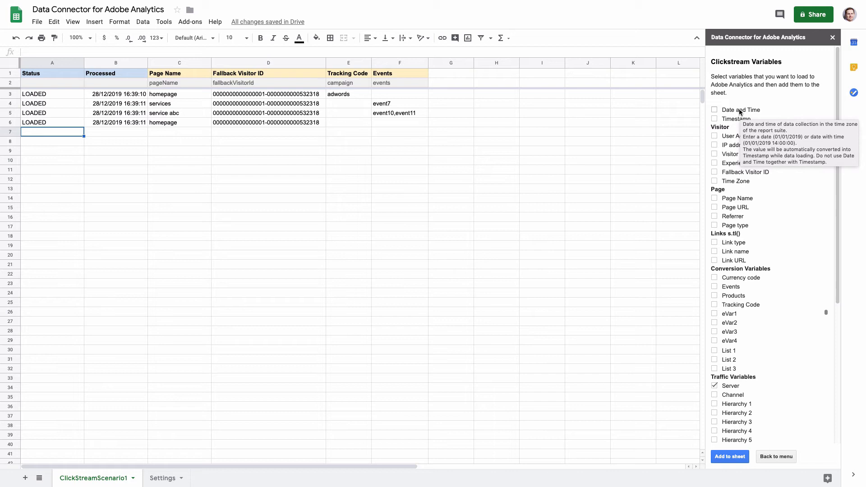
pyautogui.click(740, 112)
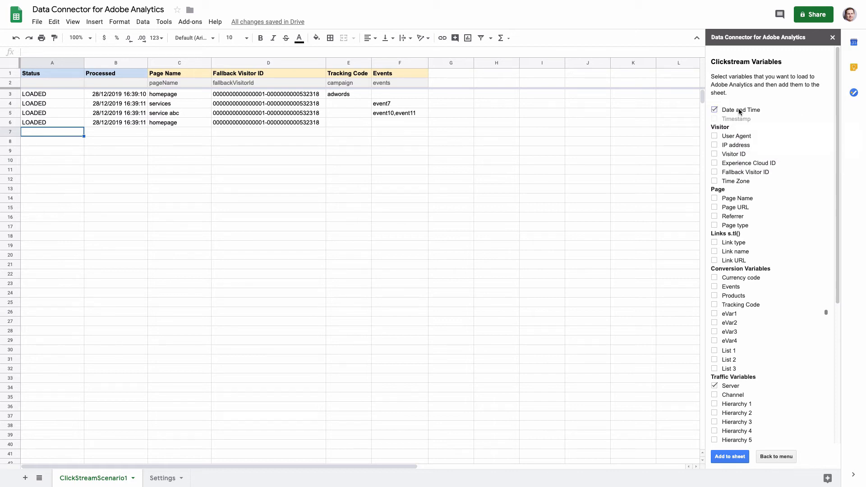
pyautogui.click(714, 386)
pyautogui.click(729, 457)
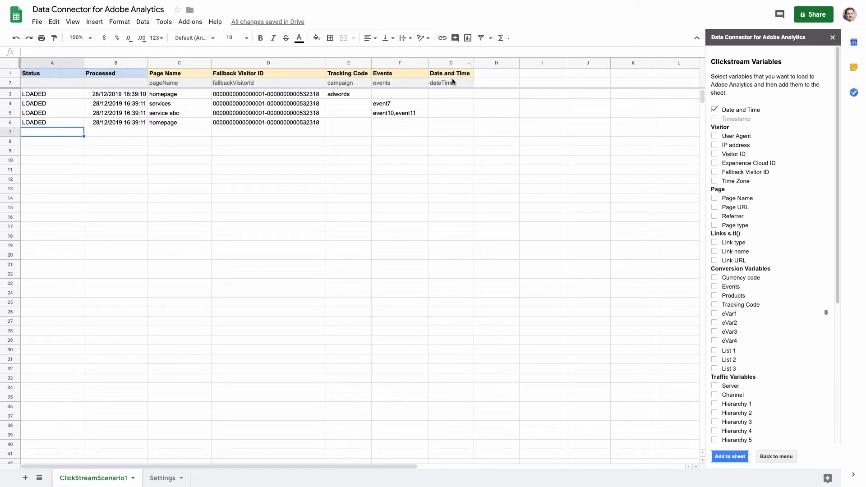
# - Move the Date and Time column between Processed and Page Name
pyautogui.click(444, 63)
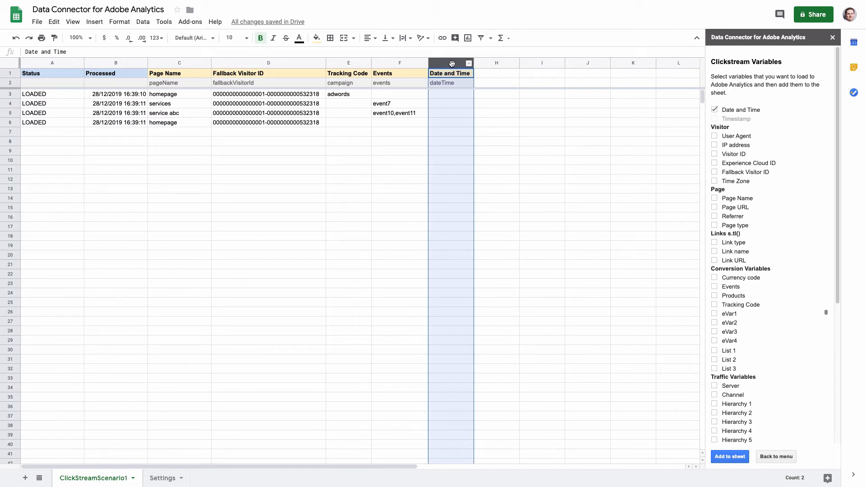
pyautogui.moveTo(452, 64); pyautogui.dragTo(230, 63)
pyautogui.click(176, 101)
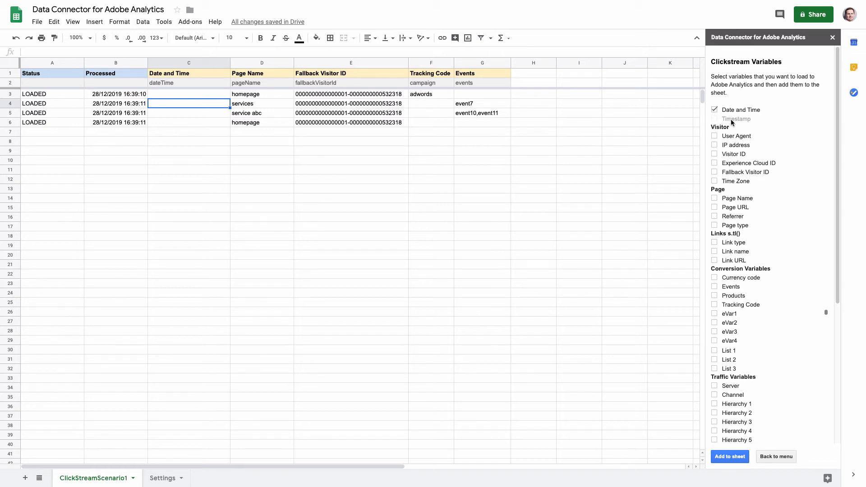
# - Enter 18/12/2019 17:05:12 as the Date and Time of row 3
pyautogui.moveTo(730, 118)
pyautogui.click(206, 94)
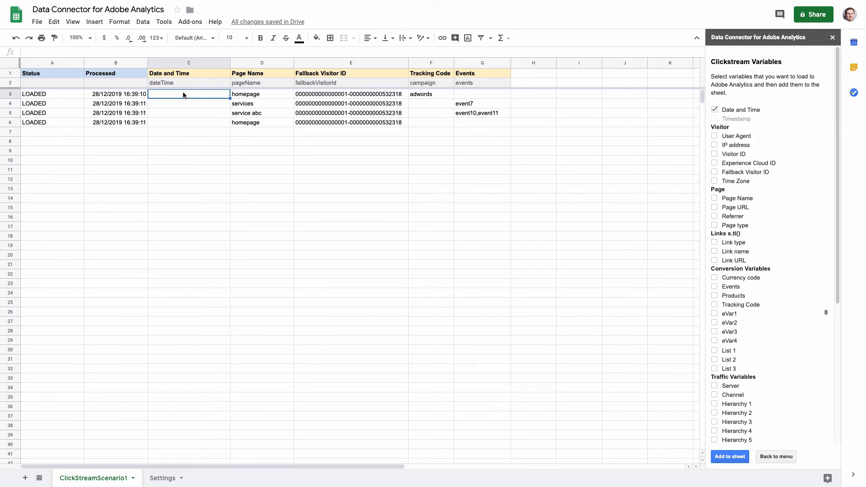
pyautogui.doubleClick(203, 92)
pyautogui.write('18/12/')
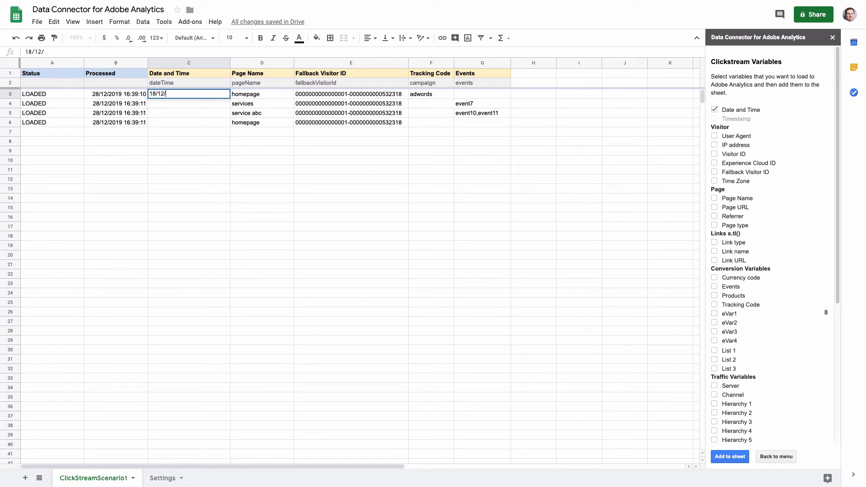
pyautogui.write('2019 17:05:12')
pyautogui.press('Return')
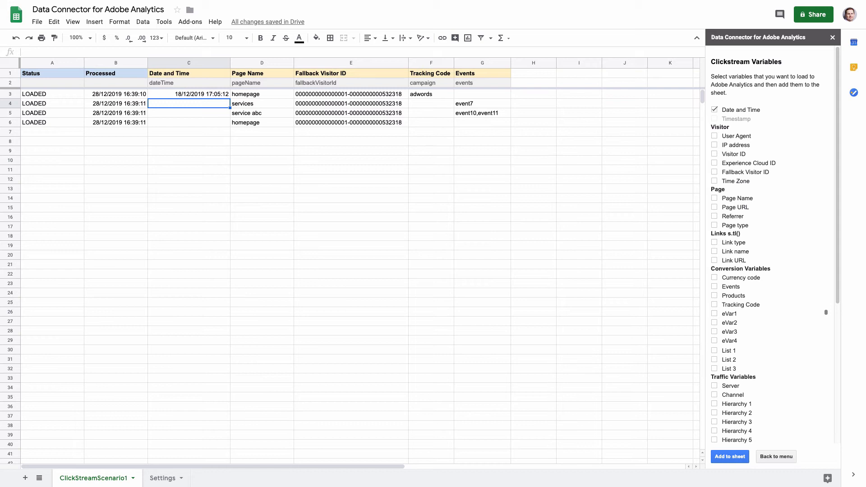
# - Copy row 3's date and time to the services row and change it to 18/12/2019 17:05:42
pyautogui.click(196, 95)
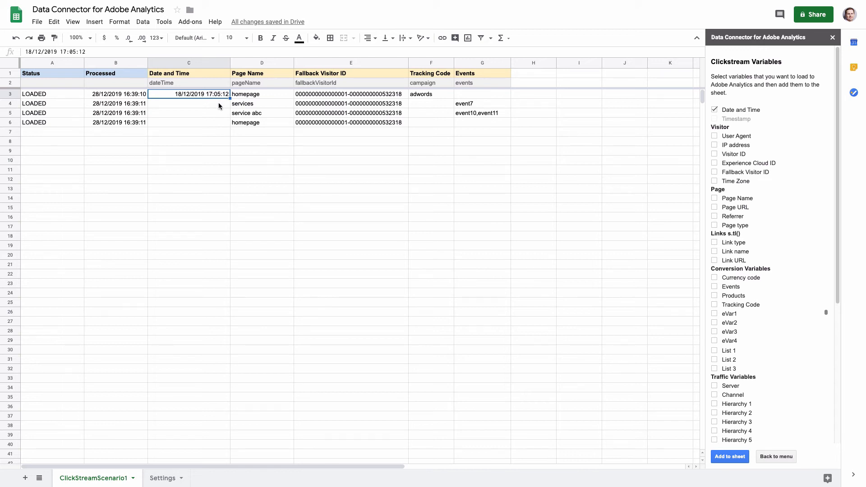
pyautogui.click(202, 107)
pyautogui.write('18/12/2019 17:05:12')
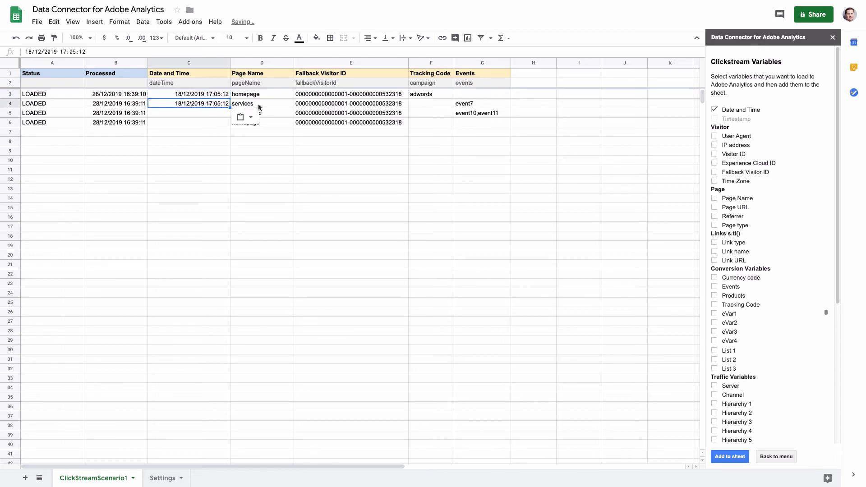
pyautogui.doubleClick(218, 105)
pyautogui.doubleClick(226, 103)
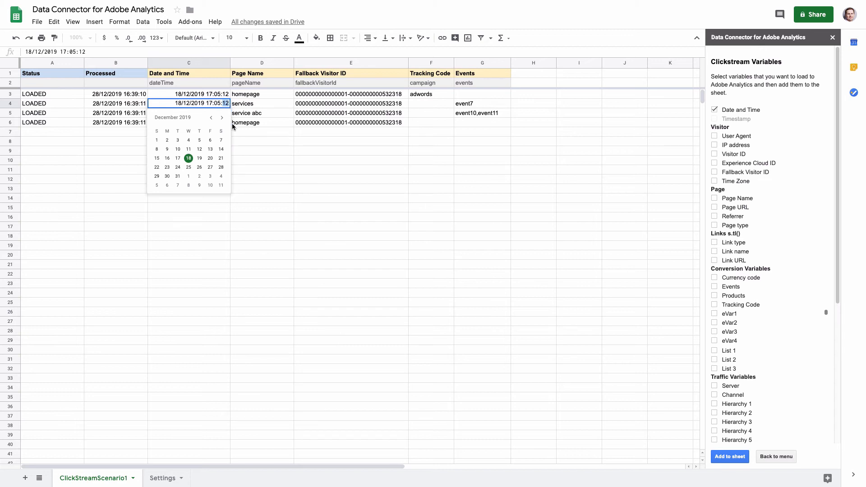
pyautogui.write('42')
pyautogui.press('Return')
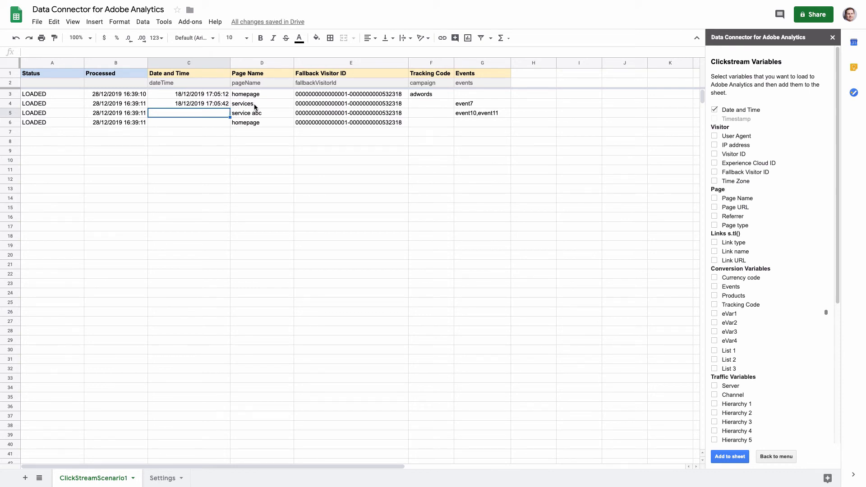
pyautogui.press('Up')
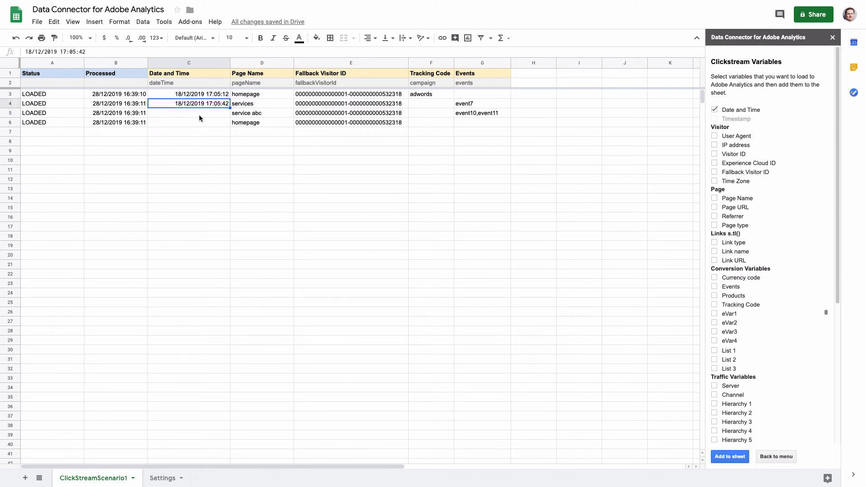
# - Copy the services row's date and time into the Date and Time cell of the service abc row
pyautogui.click(250, 116)
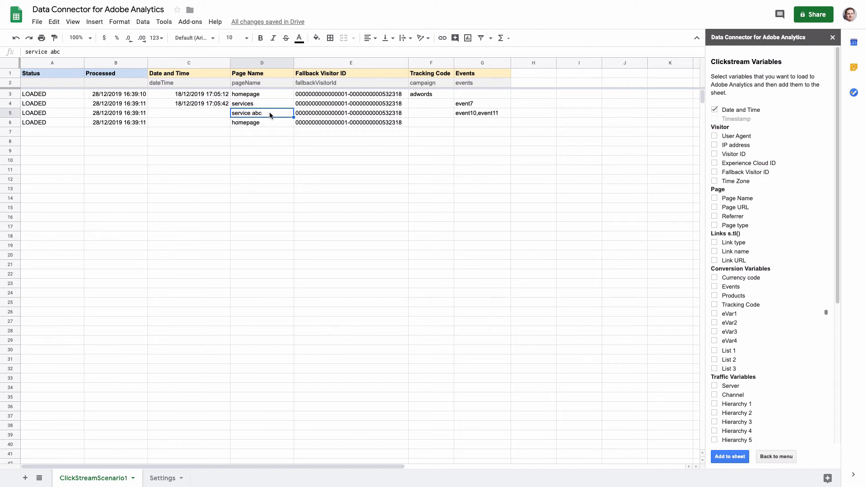
pyautogui.click(214, 116)
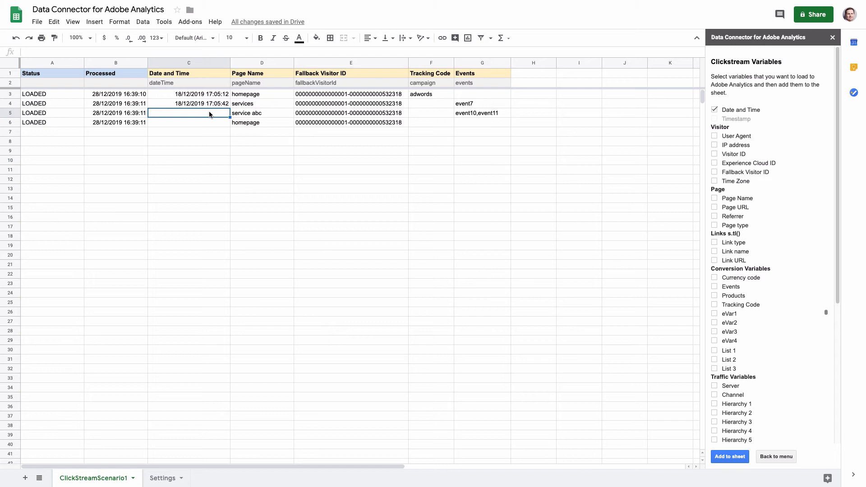
pyautogui.moveTo(209, 113); pyautogui.dragTo(212, 111)
pyautogui.click(210, 106)
pyautogui.click(212, 111)
pyautogui.click(210, 106)
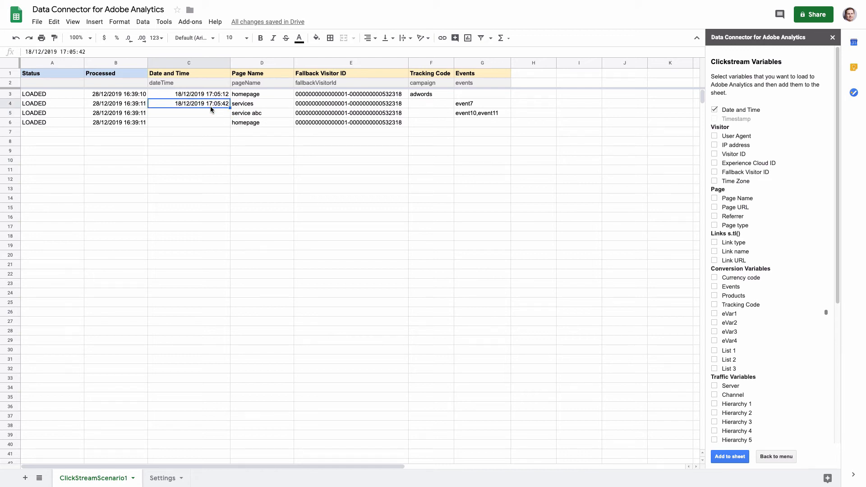
pyautogui.press('super+c')
pyautogui.click(212, 112)
pyautogui.press('super+v')
# - Change the service abc row's date and time to 18/12/2019 17:45:00
pyautogui.doubleClick(216, 114)
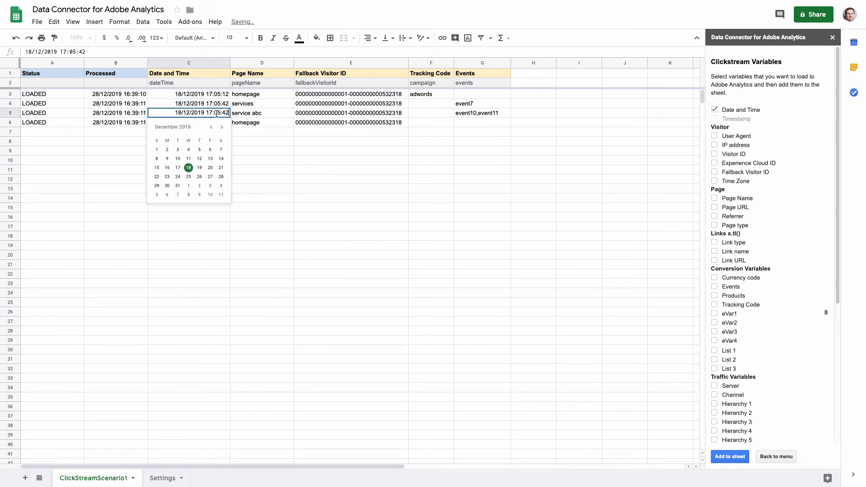
pyautogui.moveTo(214, 114); pyautogui.dragTo(217, 116)
pyautogui.write('4')
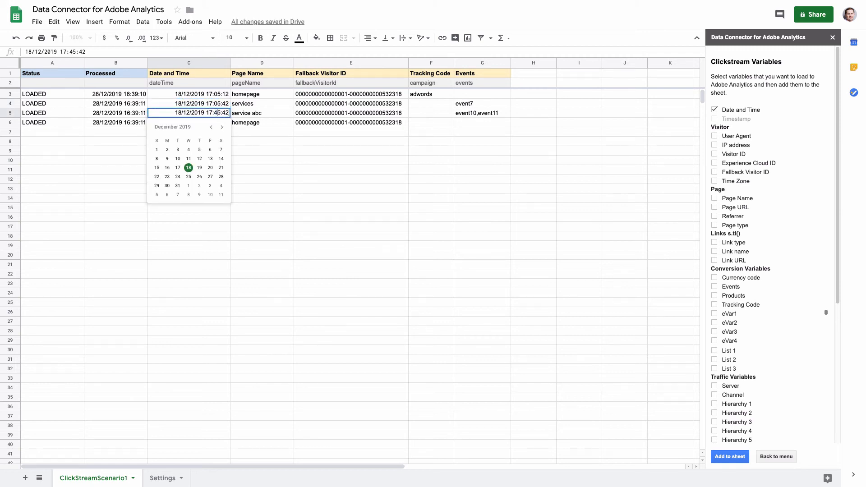
pyautogui.press('Right')
pyautogui.press('Right')
pyautogui.press('BackSpace')
pyautogui.press('BackSpace')
pyautogui.write('00')
pyautogui.press('Return')
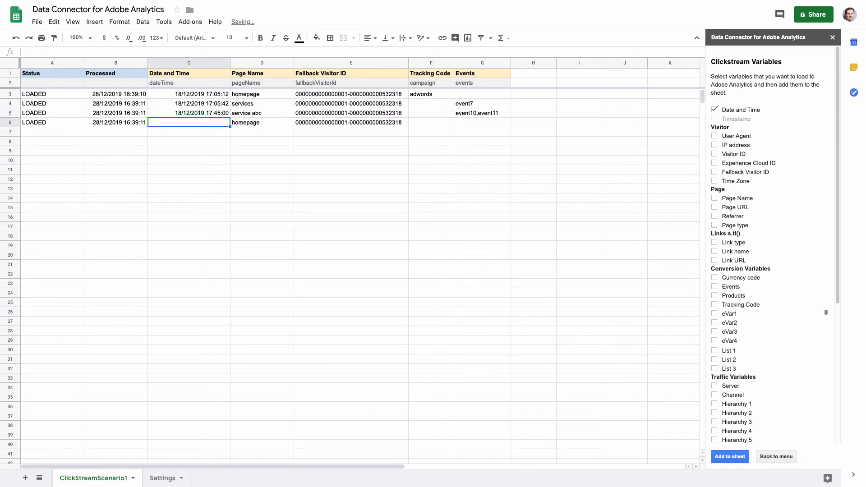
pyautogui.click(220, 113)
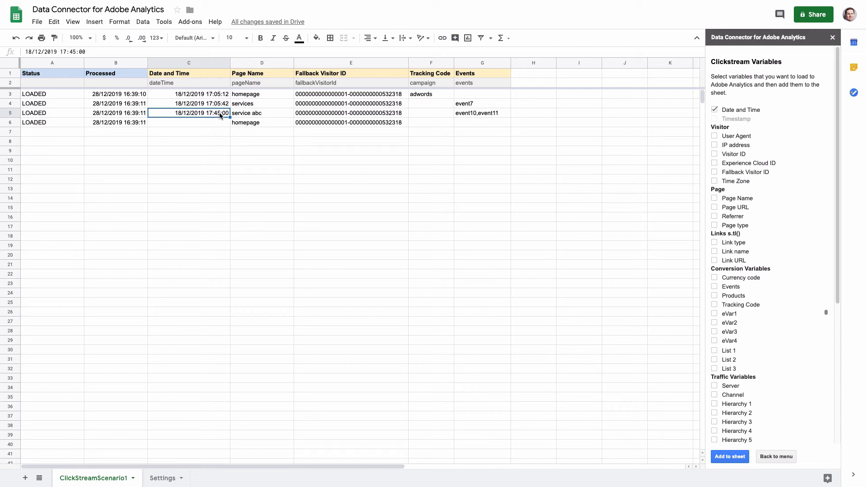
pyautogui.moveTo(256, 114); pyautogui.dragTo(410, 116)
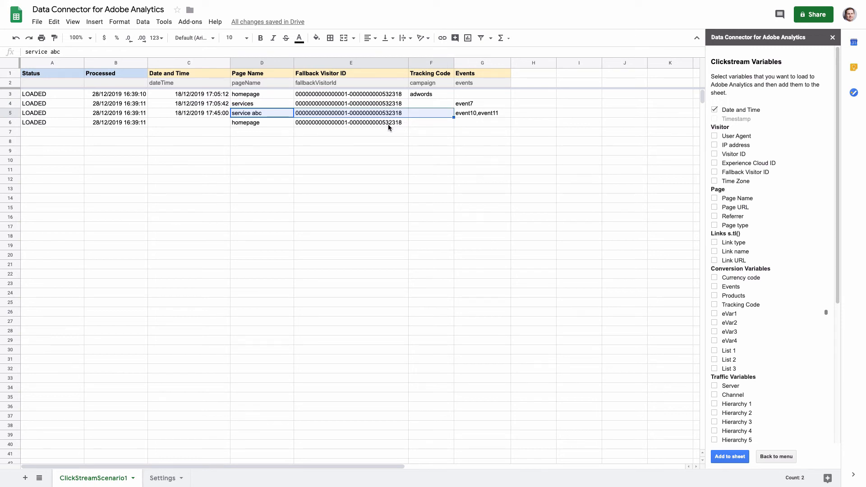
pyautogui.click(204, 120)
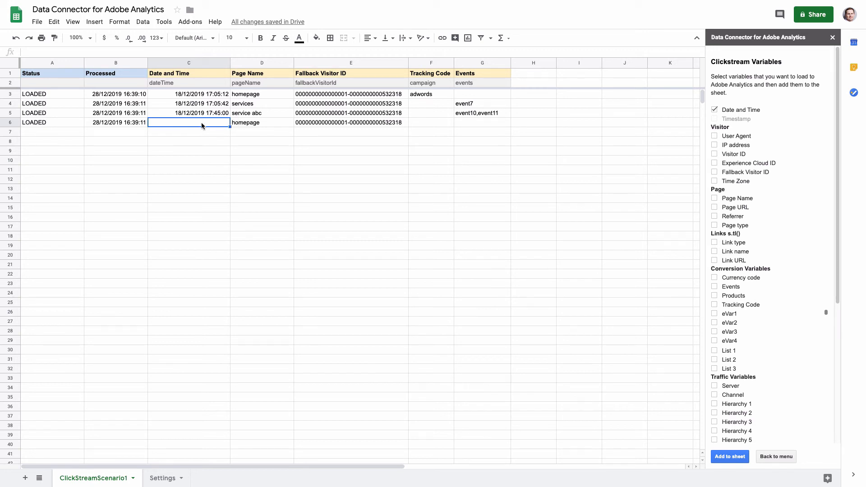
# - Copy the service abc row's date and time into the Date and Time cell of the last homepage row
pyautogui.click(194, 115)
pyautogui.hotkey('ctrl', 'c')
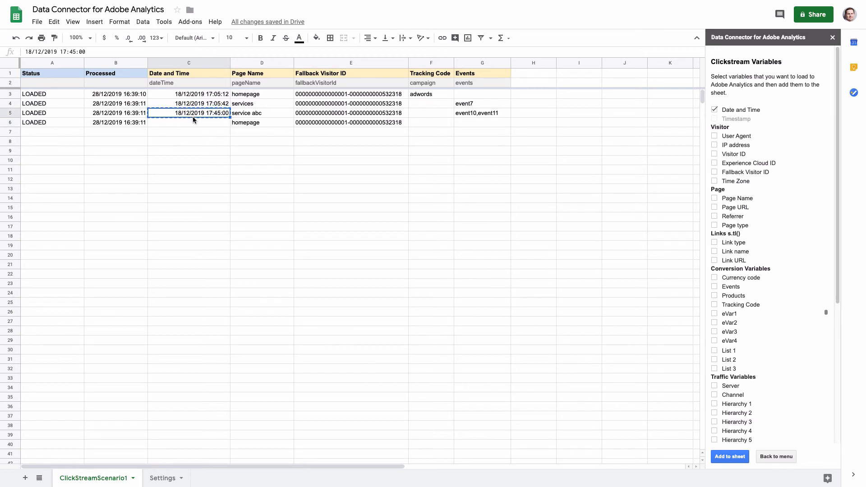
pyautogui.click(193, 122)
pyautogui.hotkey('ctrl', 'v')
# - Change the last homepage row's date and time to 19/12/2019 09:00:00
pyautogui.doubleClick(180, 123)
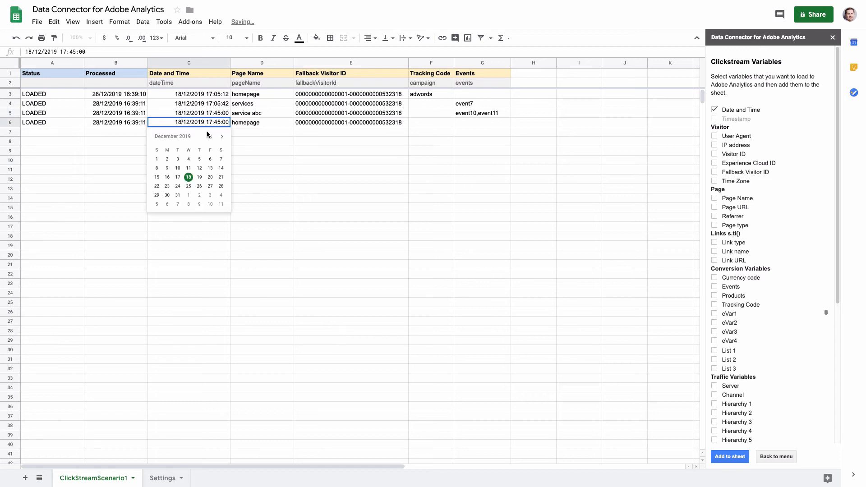
pyautogui.press('BackSpace')
pyautogui.write('9')
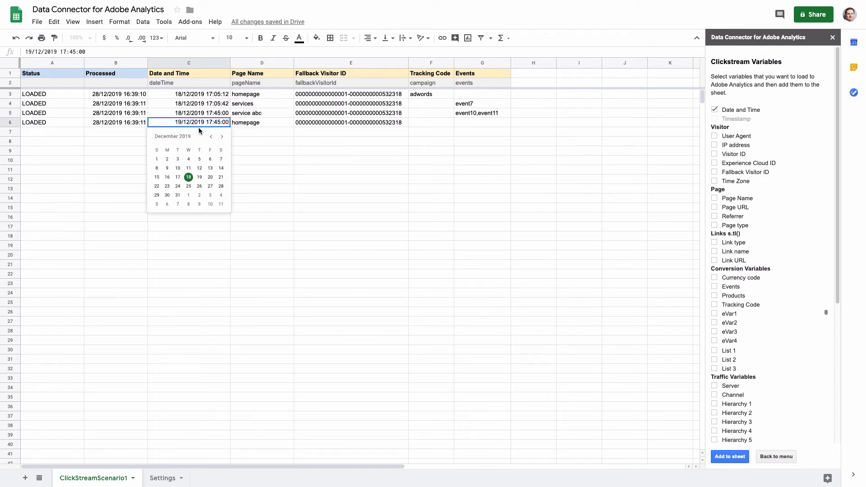
pyautogui.press('Right')
pyautogui.press('Right')
pyautogui.press('Right')
pyautogui.moveTo(207, 122); pyautogui.dragTo(212, 122)
pyautogui.write('9')
pyautogui.press('Delete')
pyautogui.press('Delete')
pyautogui.write('00')
pyautogui.press('Return')
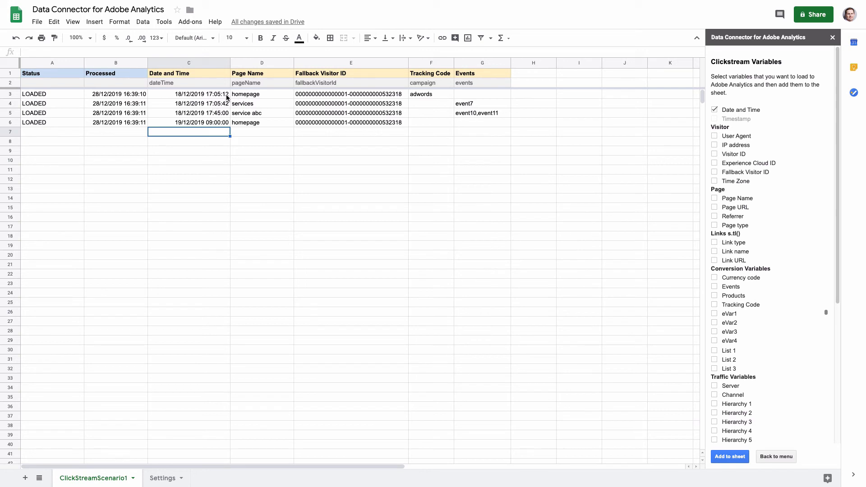
pyautogui.moveTo(214, 94); pyautogui.dragTo(469, 106)
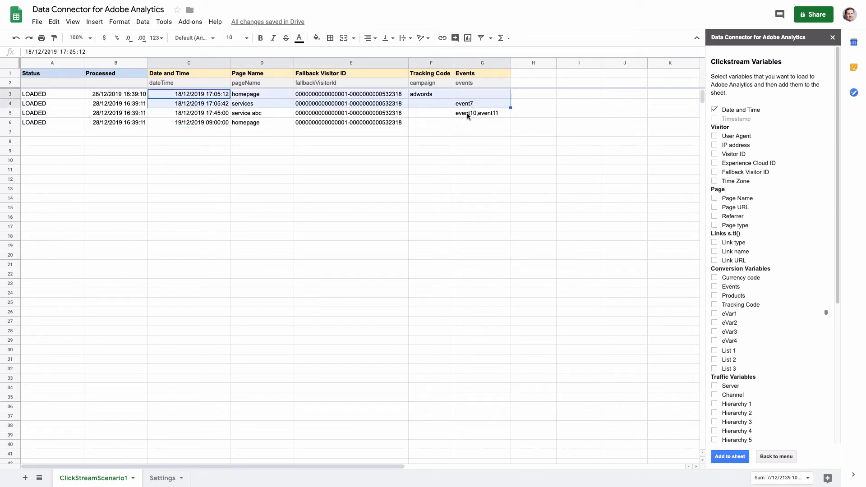
pyautogui.moveTo(217, 114)
pyautogui.mouseDown()
pyautogui.moveTo(464, 113)
pyautogui.moveTo(223, 123)
pyautogui.mouseUp()
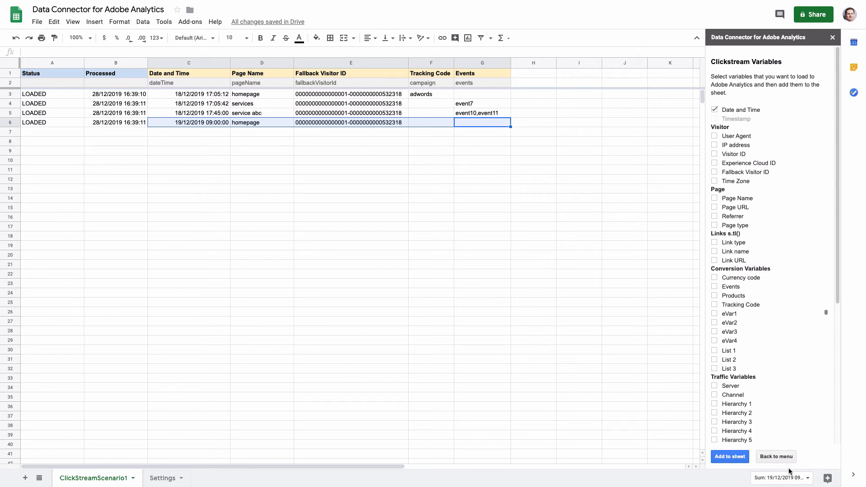
# - Open the clickstream Load and Schedule settings with ClickStreamScenario1 as the data sheet
pyautogui.click(774, 459)
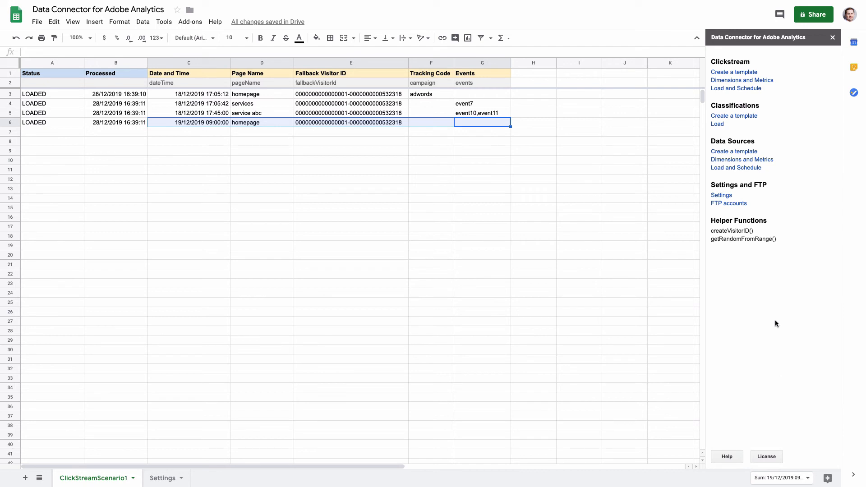
pyautogui.click(740, 89)
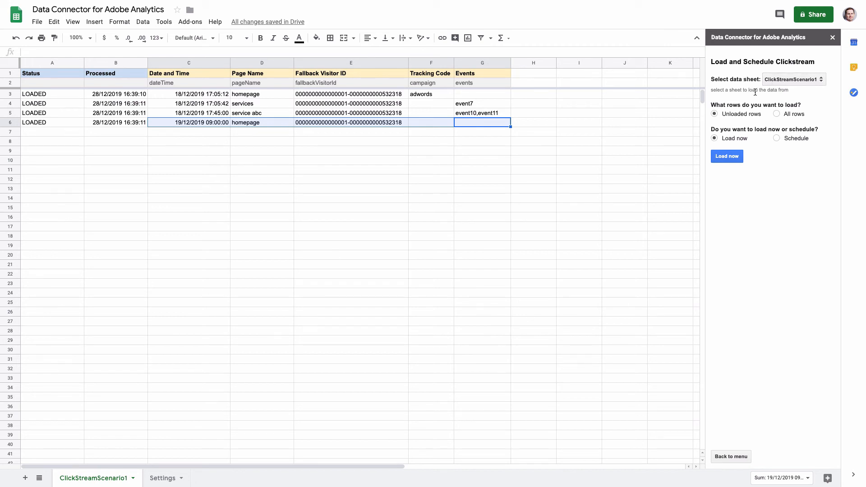
pyautogui.click(783, 80)
pyautogui.click(783, 79)
pyautogui.click(450, 143)
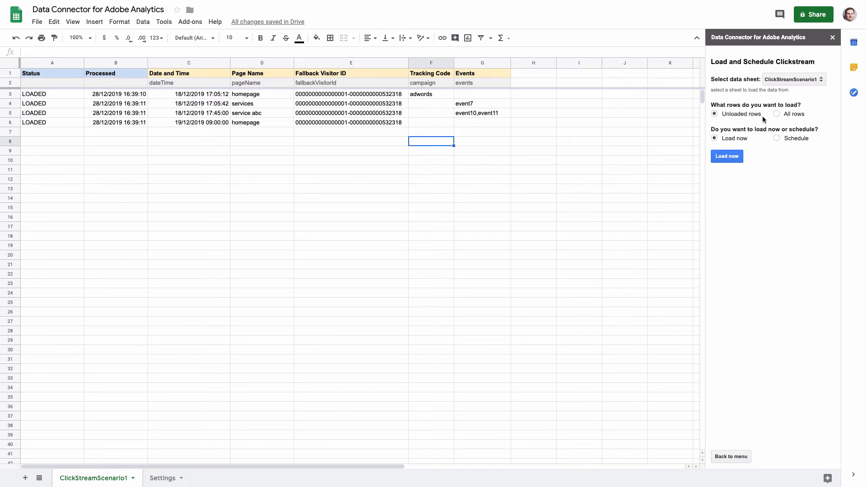
# - Choose all rows instead of only unloaded rows and load them into Adobe Analytics immediately
pyautogui.click(731, 159)
pyautogui.moveTo(69, 90); pyautogui.dragTo(69, 121)
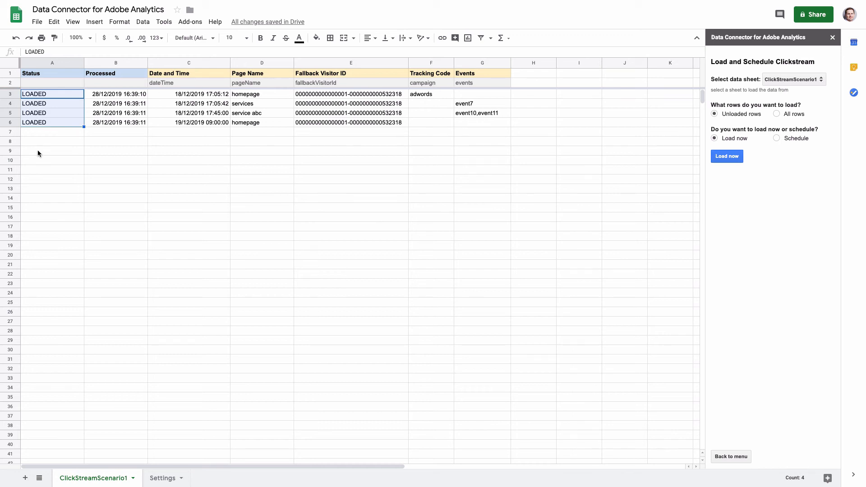
pyautogui.click(473, 139)
pyautogui.click(776, 113)
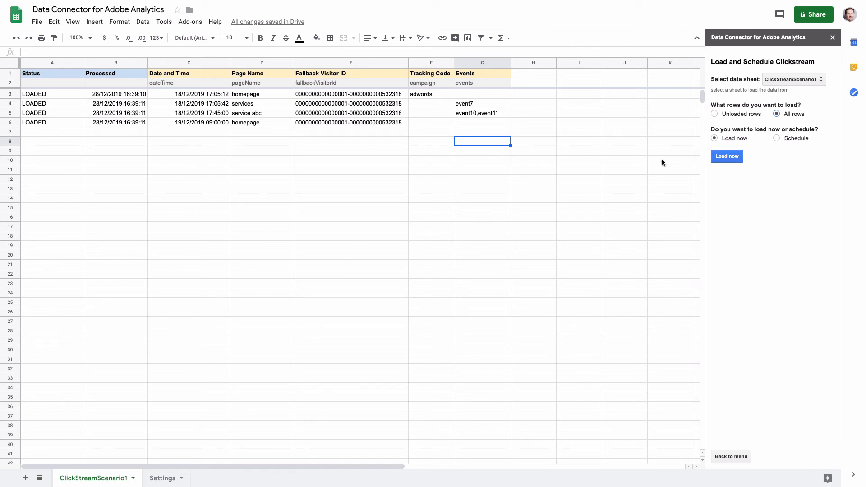
pyautogui.click(732, 160)
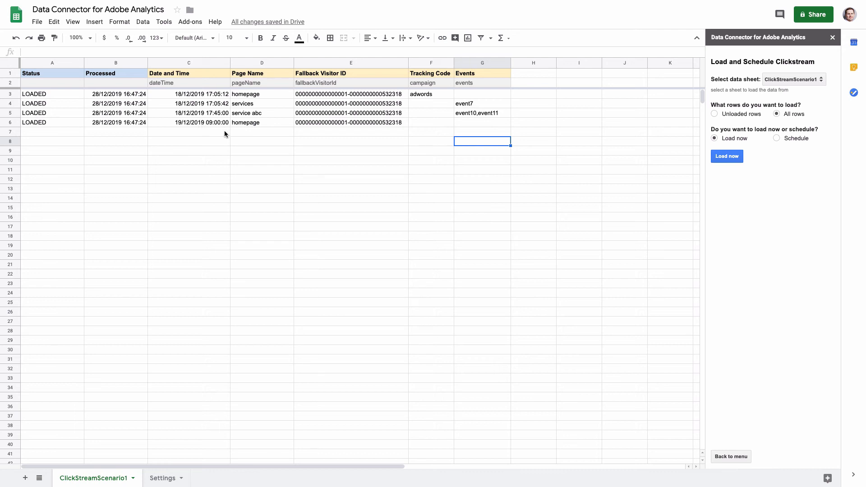
# - Copy row 3's cells from Date and Time through Events into the same columns of row 7
pyautogui.click(252, 134)
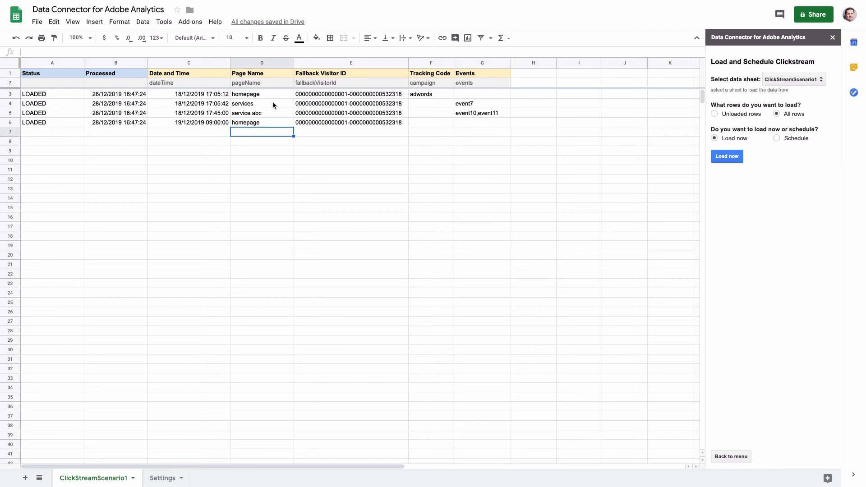
pyautogui.click(226, 97)
pyautogui.moveTo(226, 96); pyautogui.dragTo(486, 94)
pyautogui.hotkey('ctrl', 'c')
pyautogui.click(207, 134)
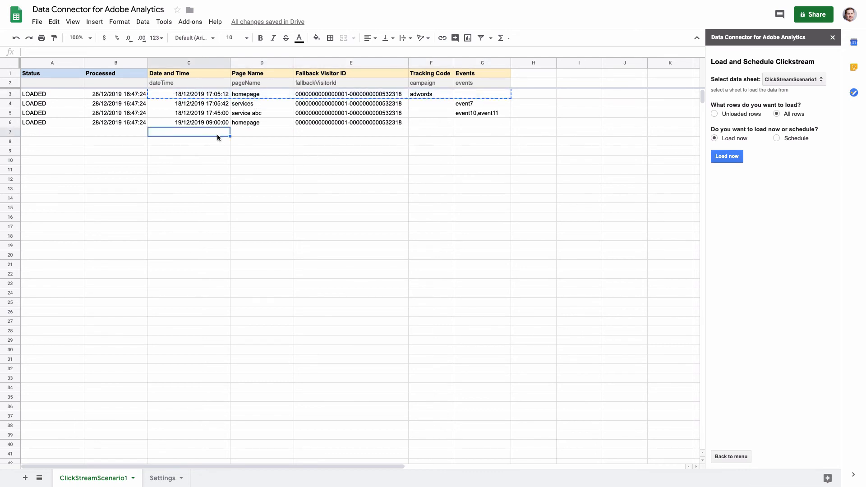
pyautogui.hotkey('ctrl', 'v')
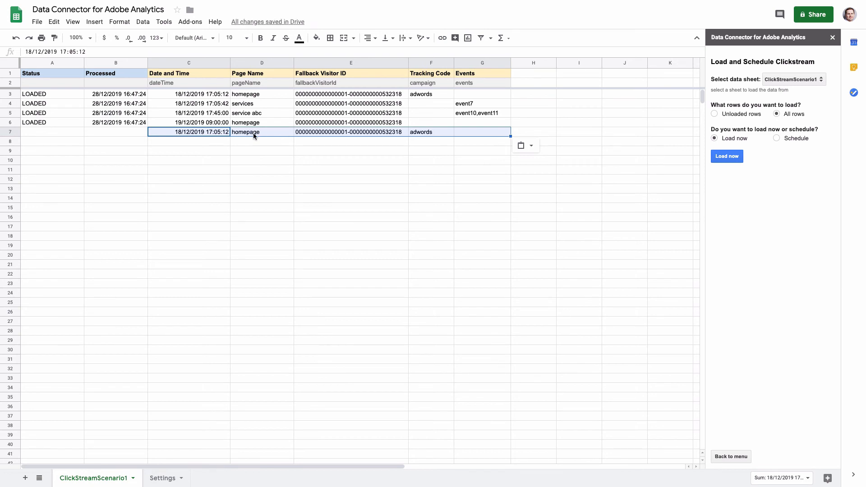
# - Set row 7's page name to services, its tracking code to email and its events to event3
pyautogui.click(242, 133)
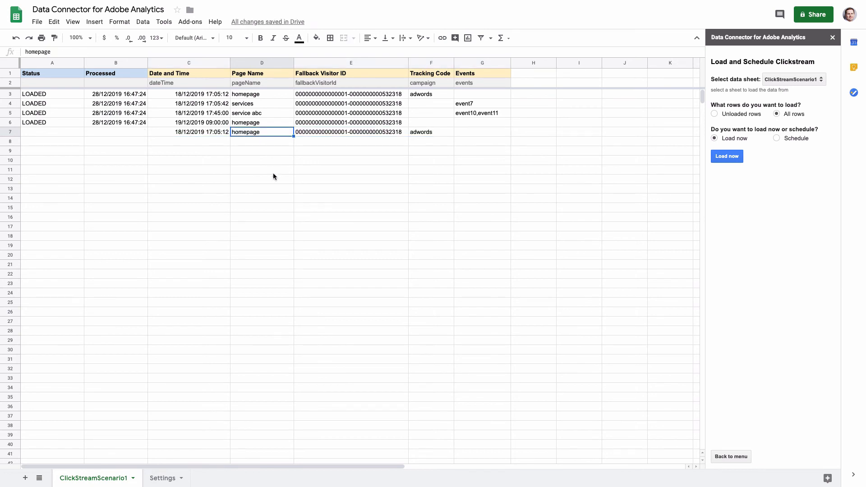
pyautogui.write('service')
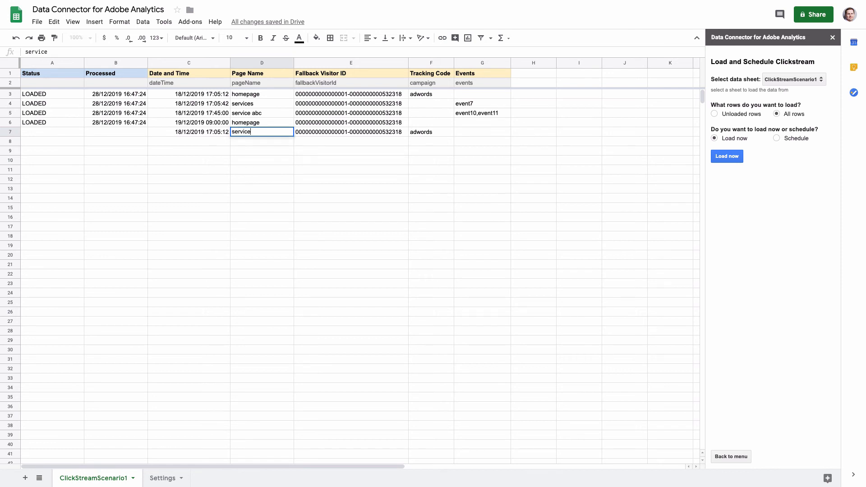
pyautogui.write('s')
pyautogui.click(443, 134)
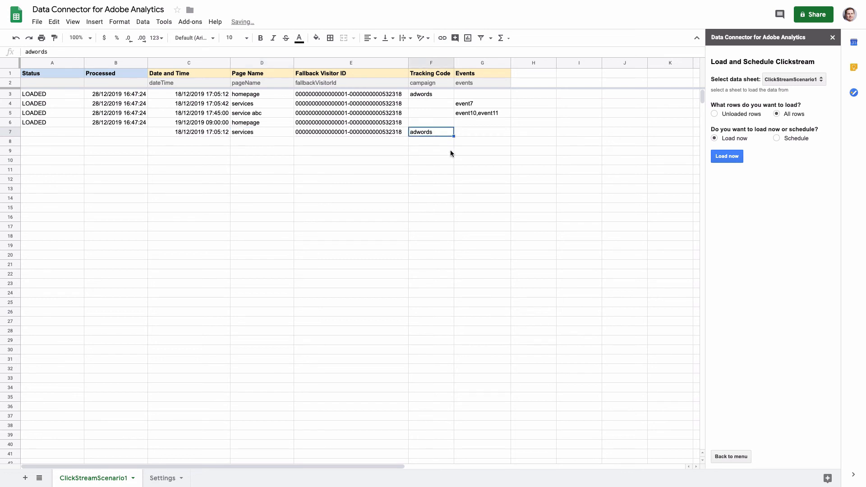
pyautogui.write('emai')
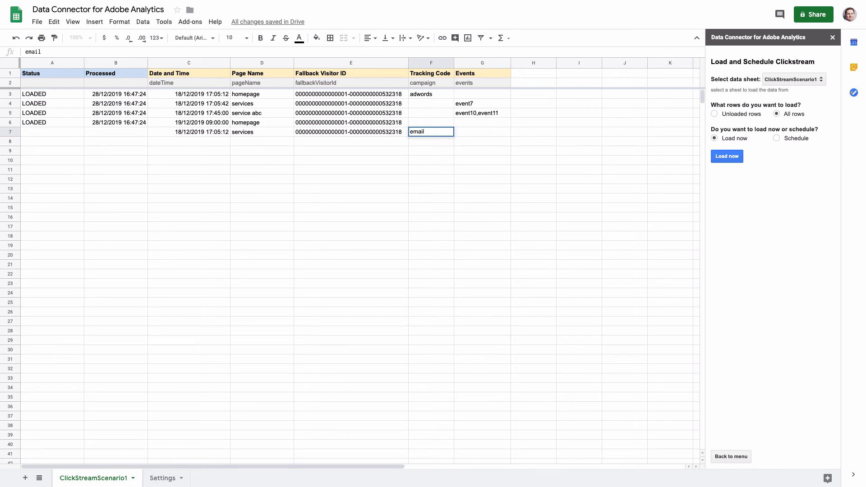
pyautogui.write('l')
pyautogui.press('Tab')
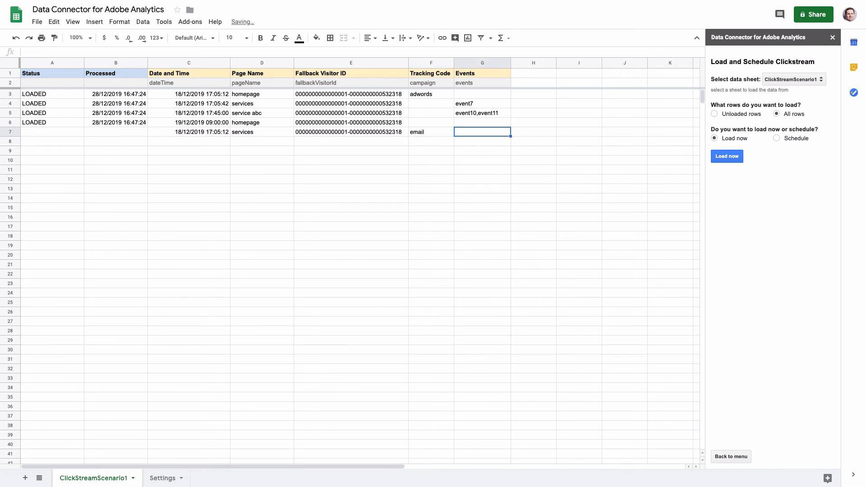
pyautogui.write('event')
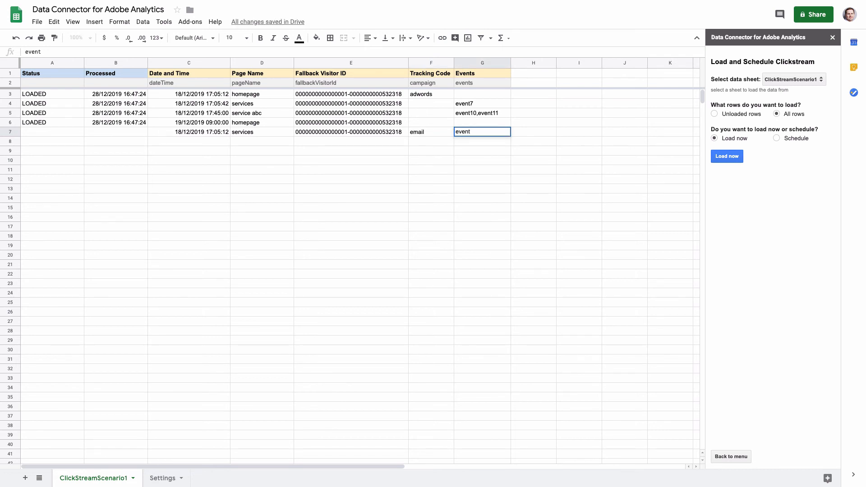
pyautogui.write('3')
pyautogui.press('Return')
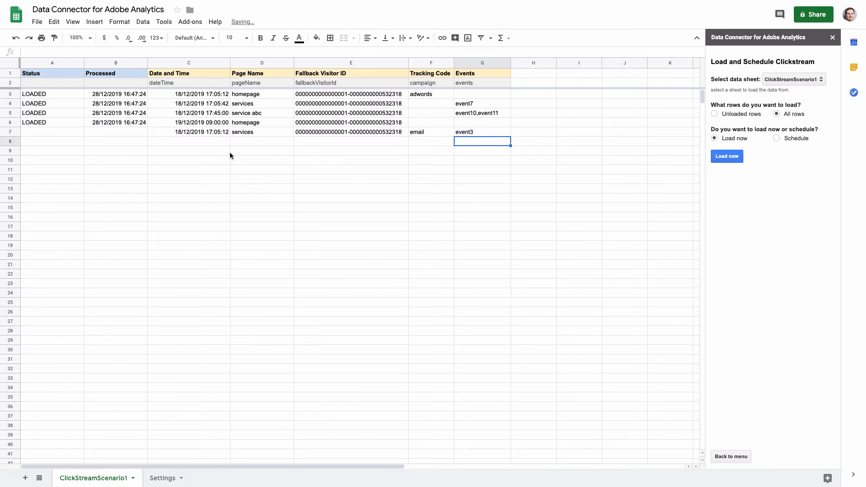
# - Choose 6 January 2020 from the calendar as row 7's date
pyautogui.doubleClick(199, 132)
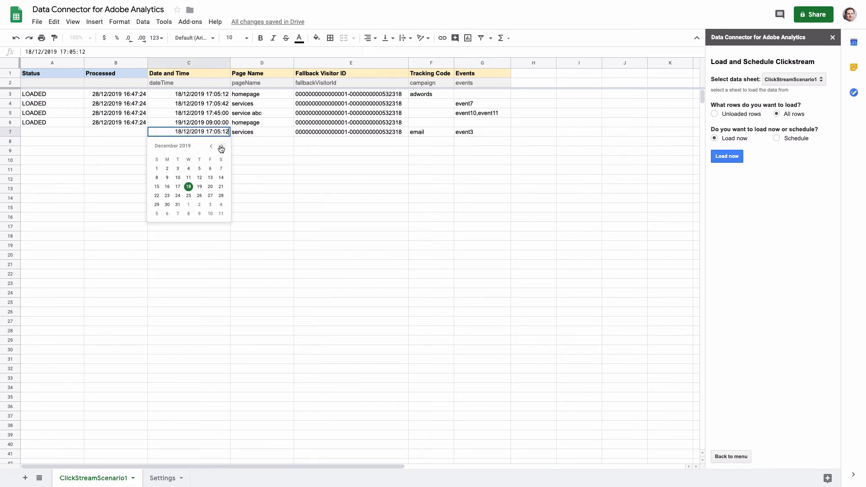
pyautogui.click(222, 146)
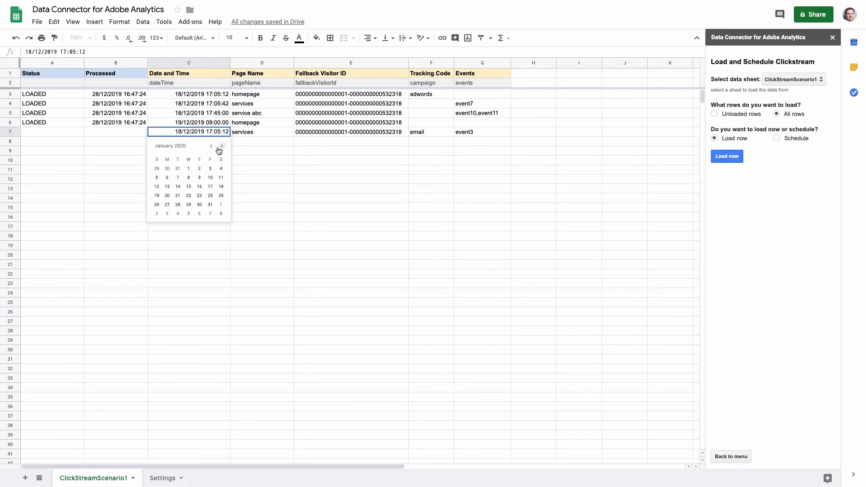
pyautogui.click(167, 178)
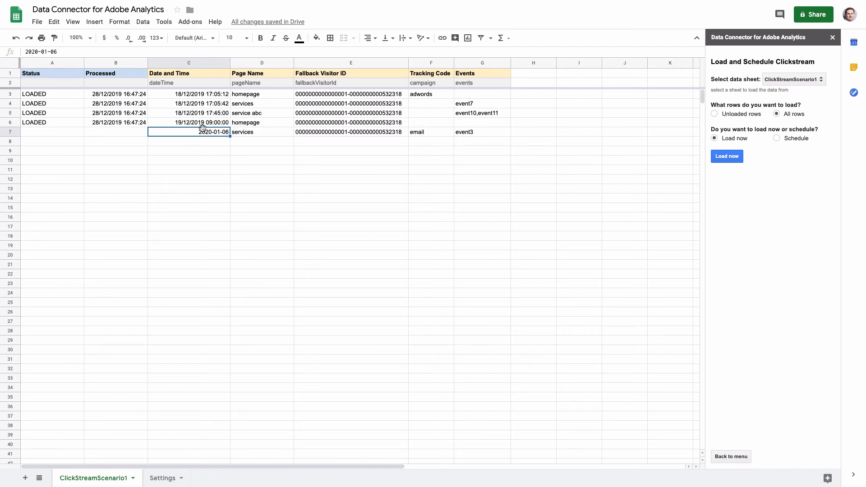
# - Copy row 6's date and time into row 7's Date and Time cell
pyautogui.click(207, 125)
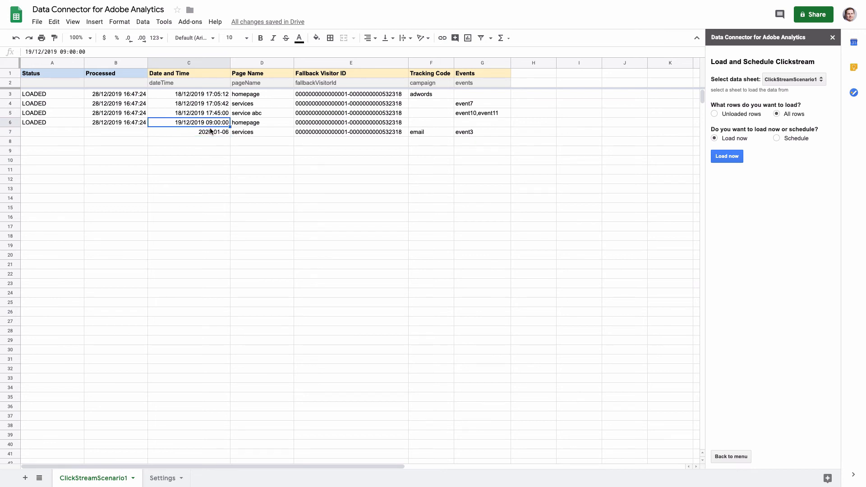
pyautogui.hotkey('ctrl', 'c')
pyautogui.click(210, 131)
pyautogui.hotkey('ctrl', 'v')
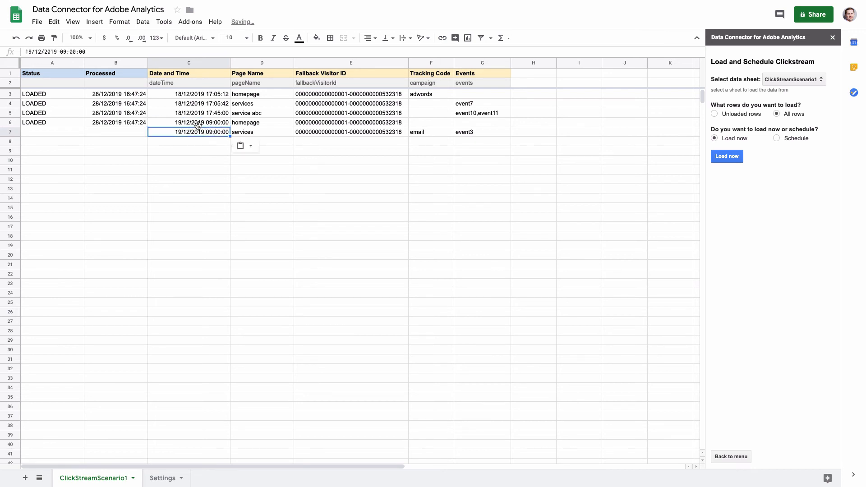
# - Open the clickstream dimensions and metrics list and read the description of the Date and Time variable
pyautogui.click(734, 458)
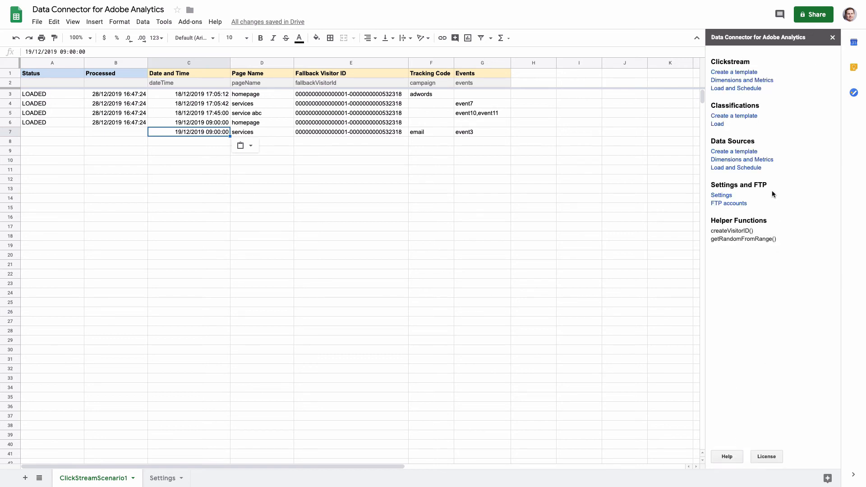
pyautogui.click(750, 81)
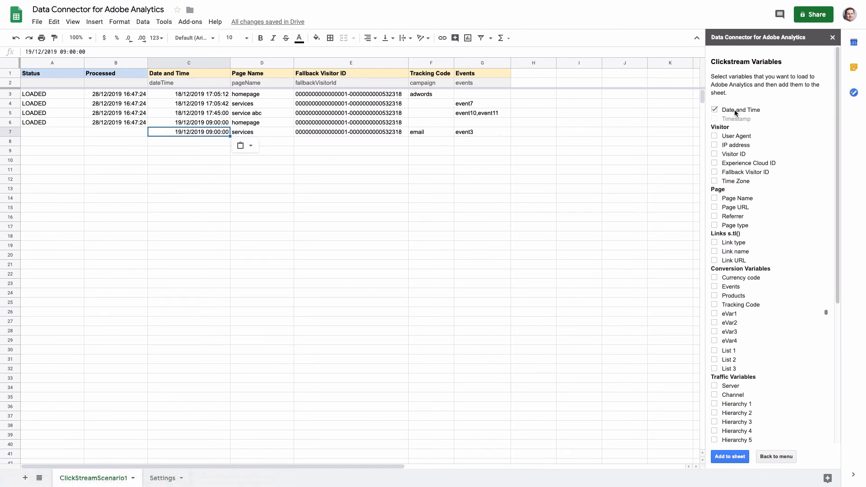
pyautogui.moveTo(734, 110)
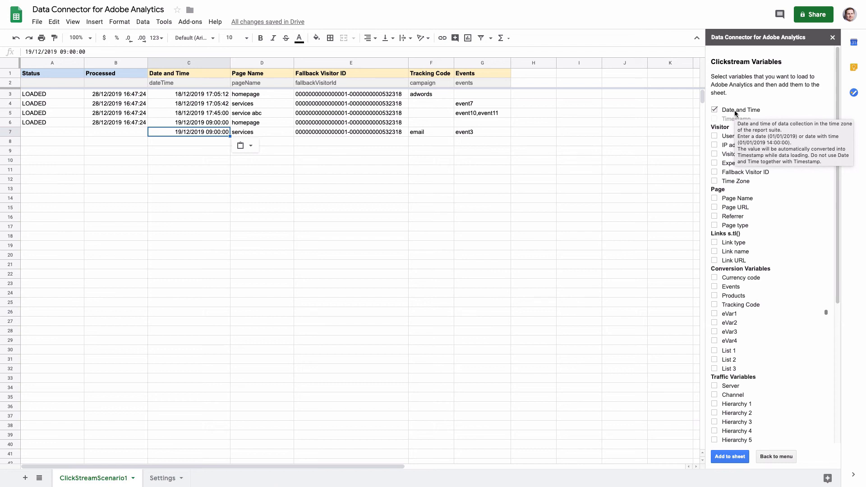
# - Change row 7's date and time to 6/1/2020 09:00:00
pyautogui.doubleClick(182, 131)
pyautogui.press('BackSpace')
pyautogui.press('BackSpace')
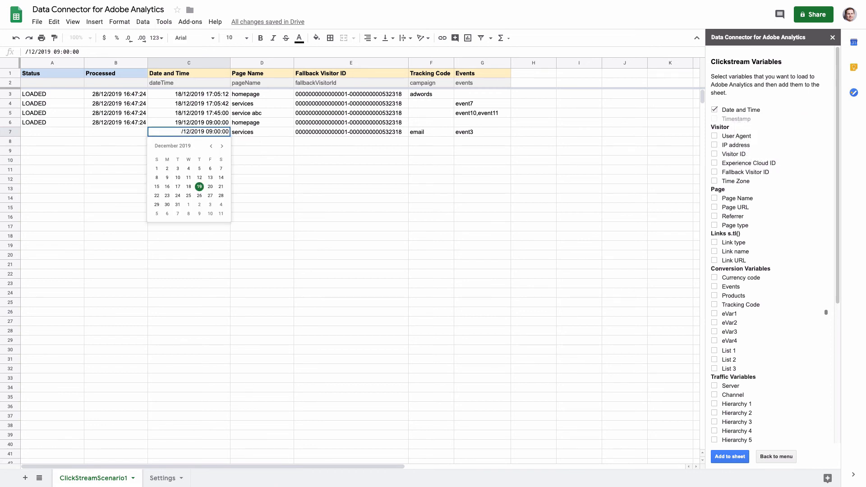
pyautogui.write('06')
pyautogui.press('Delete')
pyautogui.press('Delete')
pyautogui.write('01')
pyautogui.press('Delete')
pyautogui.press('Delete')
pyautogui.write('20')
pyautogui.press('Return')
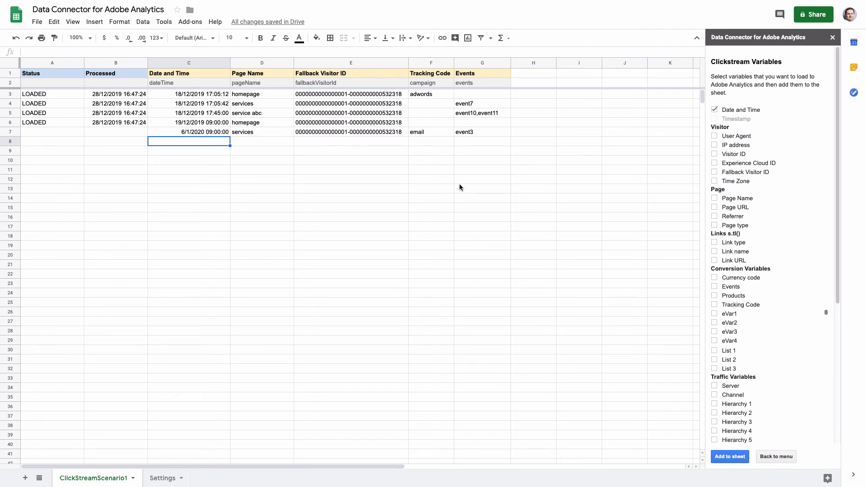
# - Load only the unloaded rows of the ClickStreamScenario1 sheet immediately and check row 7's status
pyautogui.click(772, 456)
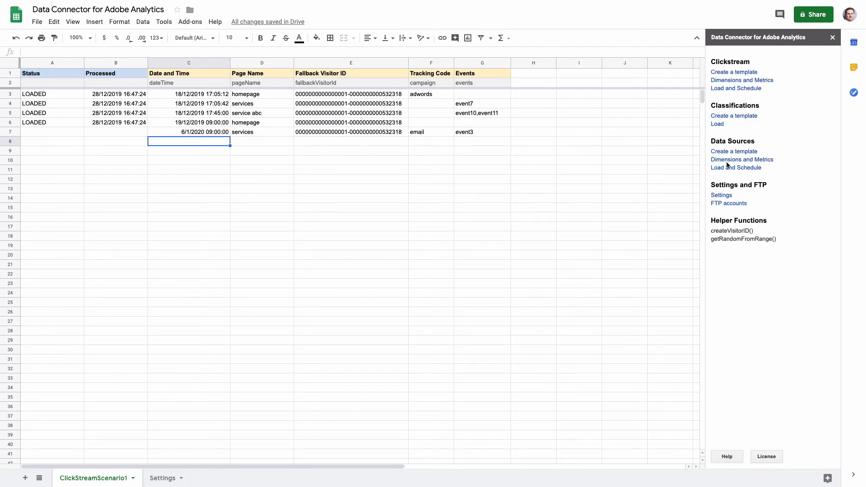
pyautogui.click(731, 88)
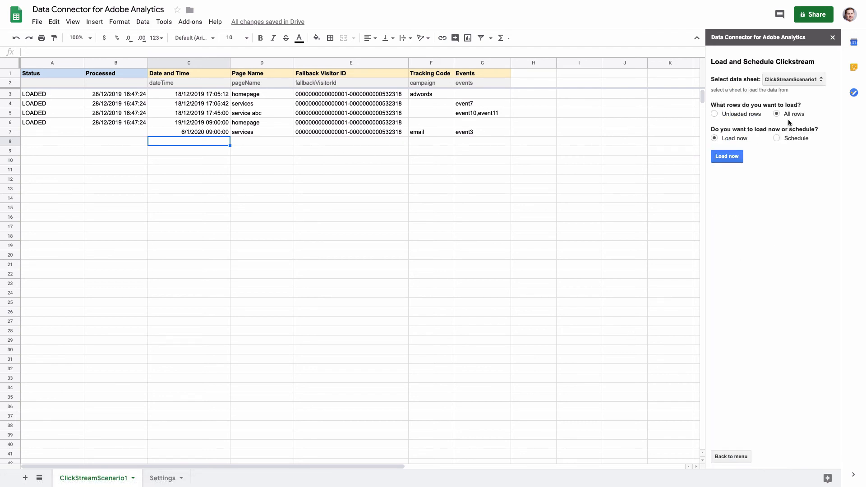
pyautogui.click(742, 115)
pyautogui.click(10, 131)
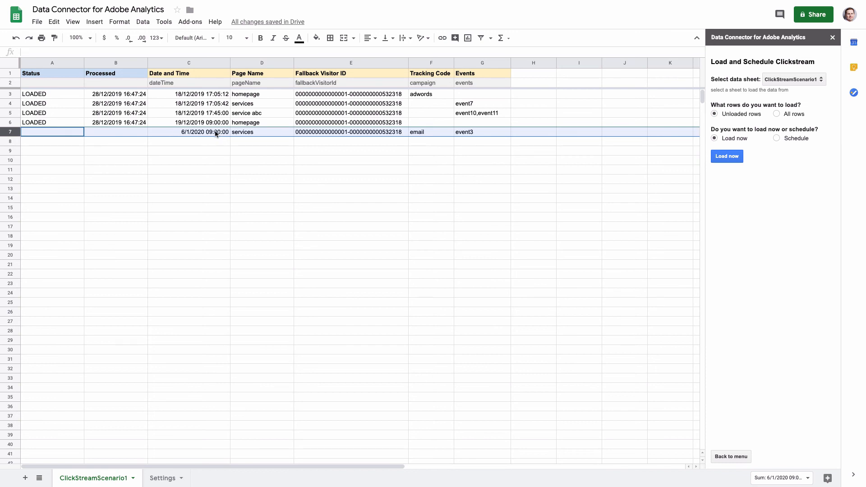
pyautogui.click(187, 134)
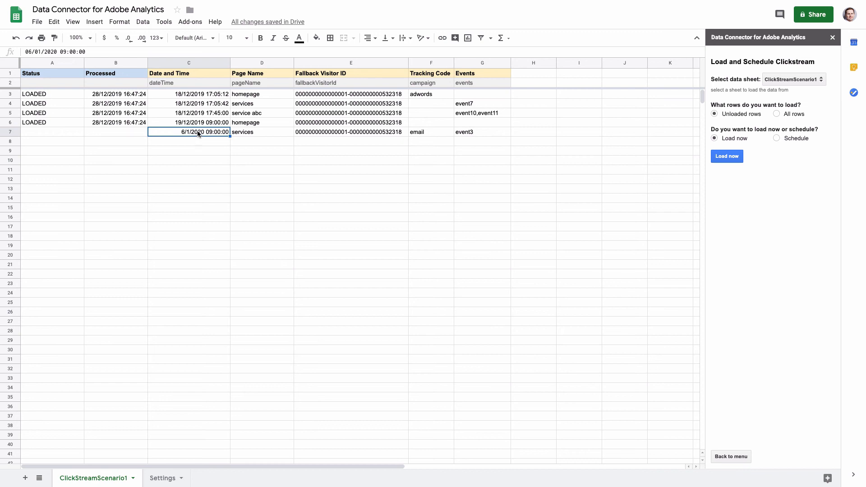
pyautogui.click(729, 159)
pyautogui.click(62, 133)
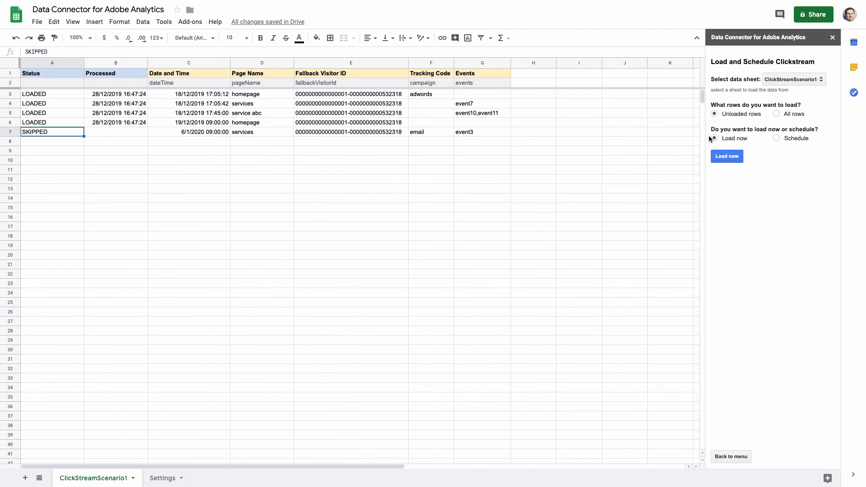
# - Schedule an hourly load of the unloaded rows in ClickStreamScenario1 and review its entry among the scheduled data loads
pyautogui.click(795, 139)
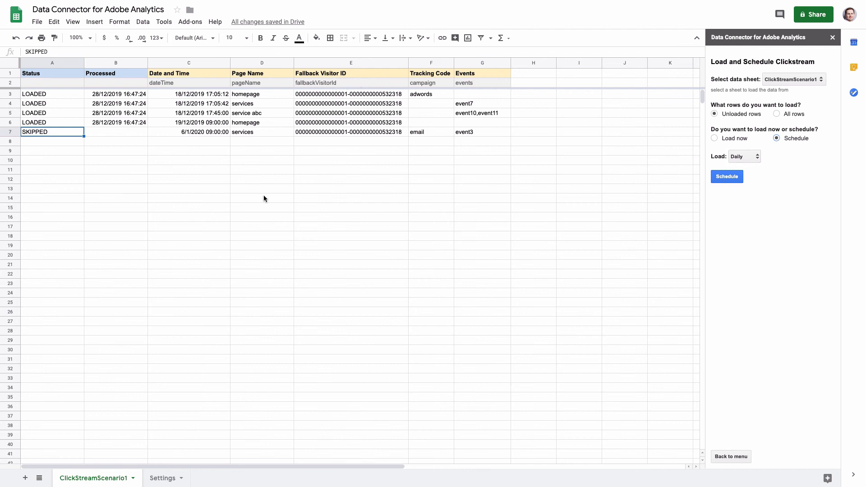
pyautogui.click(739, 158)
pyautogui.click(748, 151)
pyautogui.click(730, 178)
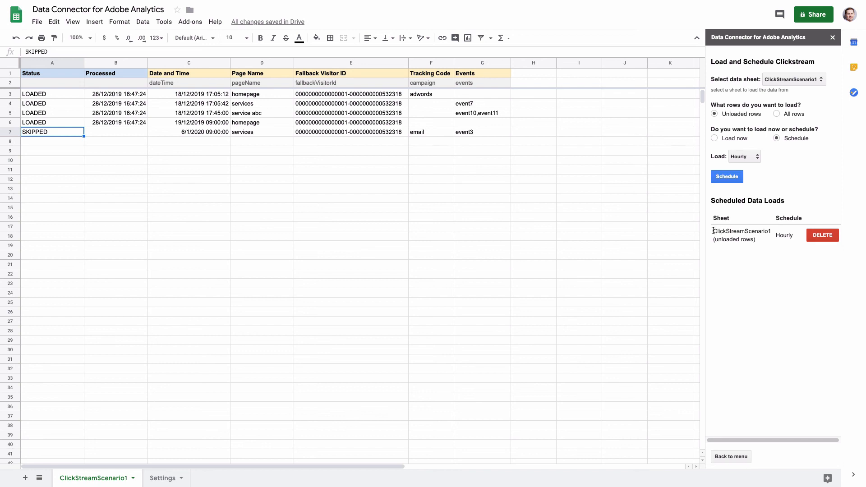
pyautogui.moveTo(713, 230); pyautogui.dragTo(745, 229)
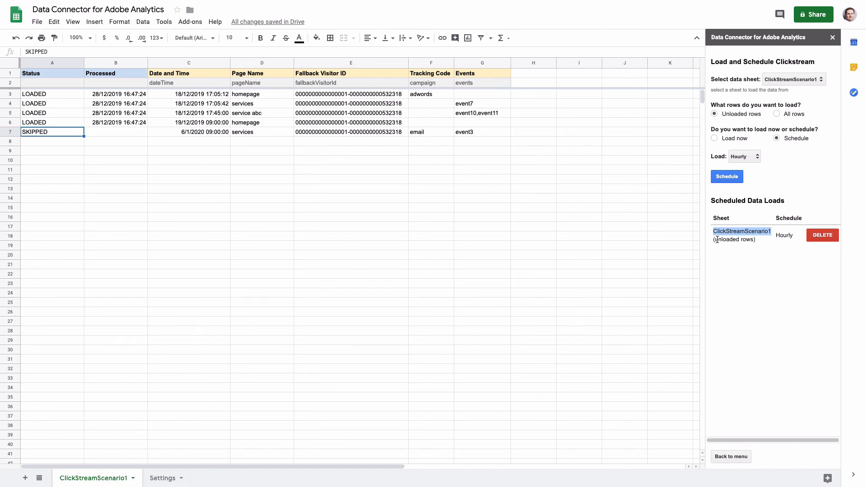
pyautogui.moveTo(718, 239); pyautogui.dragTo(755, 239)
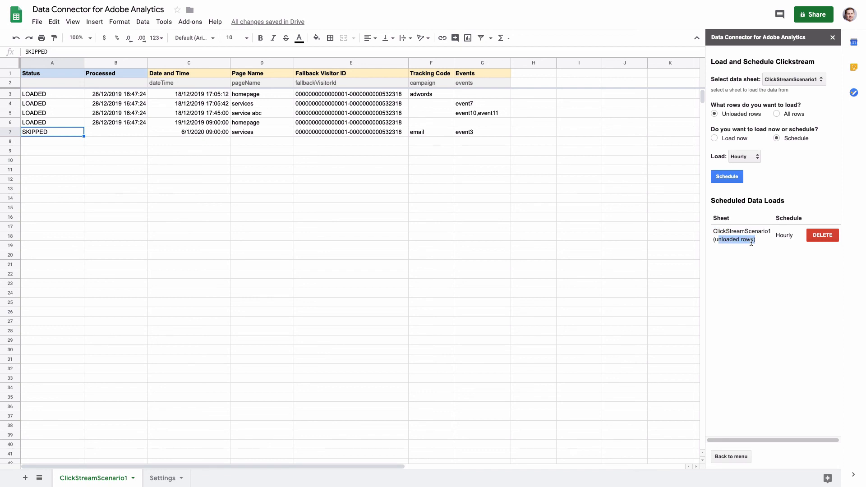
pyautogui.click(752, 238)
# - Reopen the clickstream load and schedule settings and delete the hourly ClickStreamScenario1 load
pyautogui.click(730, 456)
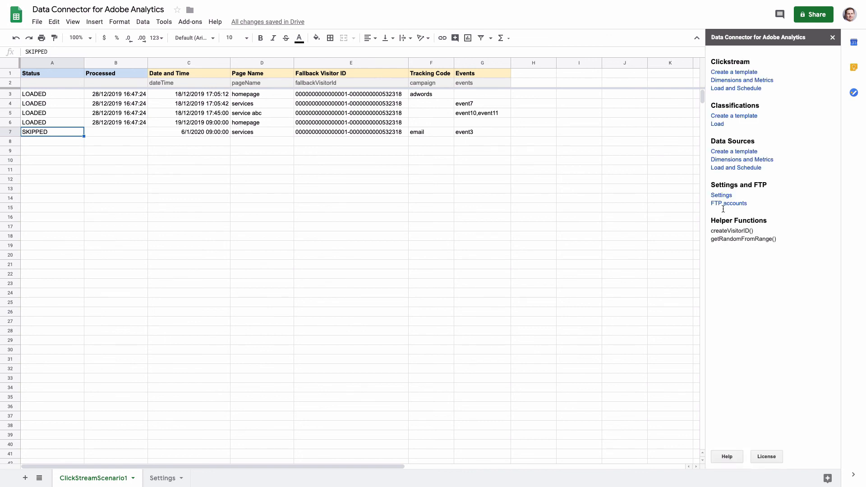
pyautogui.click(723, 89)
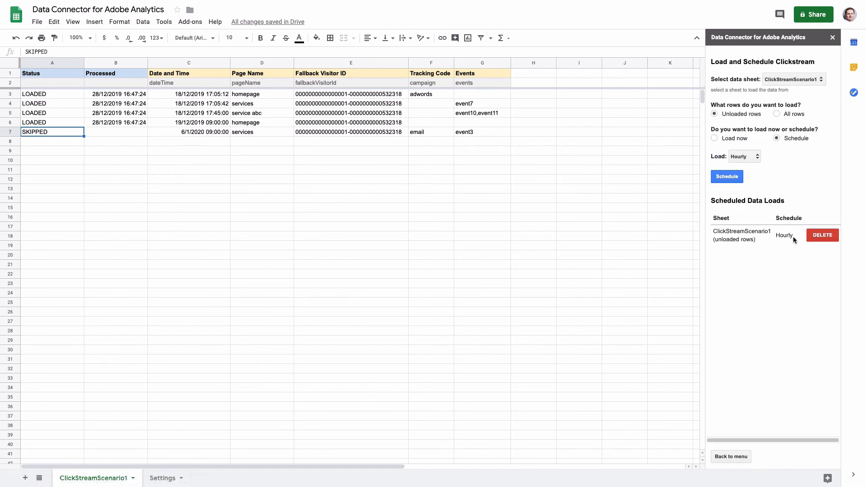
pyautogui.click(822, 236)
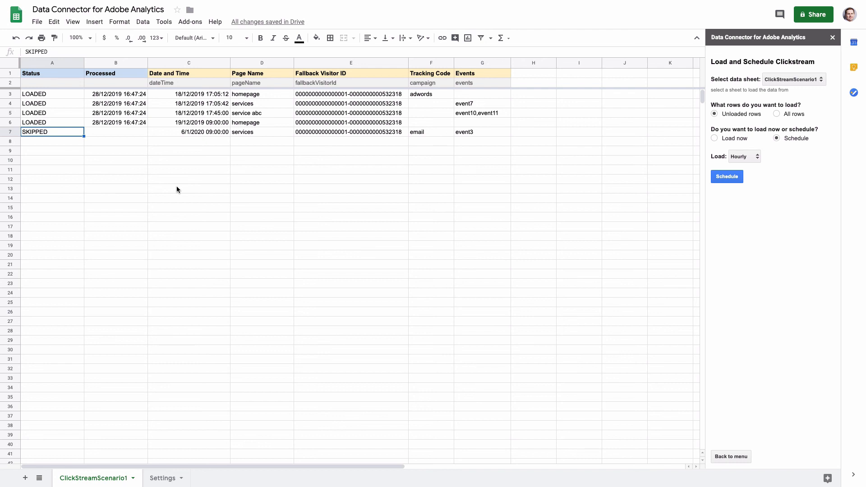
# - Add the eVar3 and eVar4 clickstream variables to the sheet as new columns
pyautogui.click(742, 455)
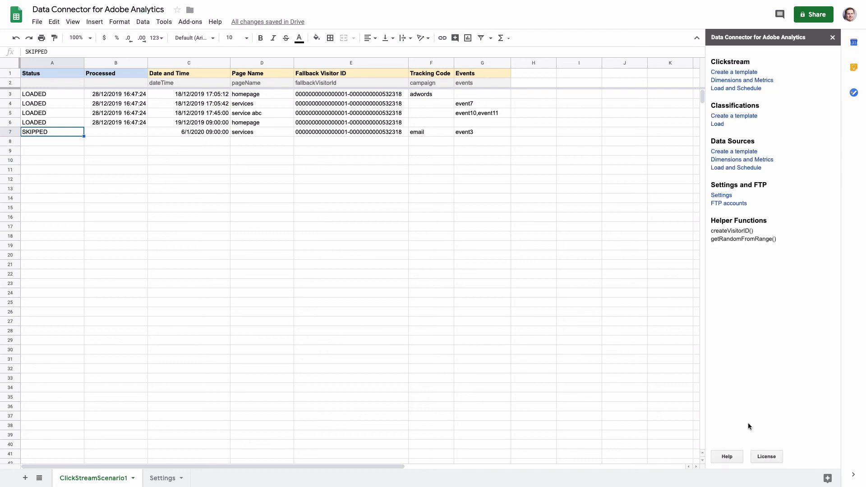
pyautogui.click(733, 81)
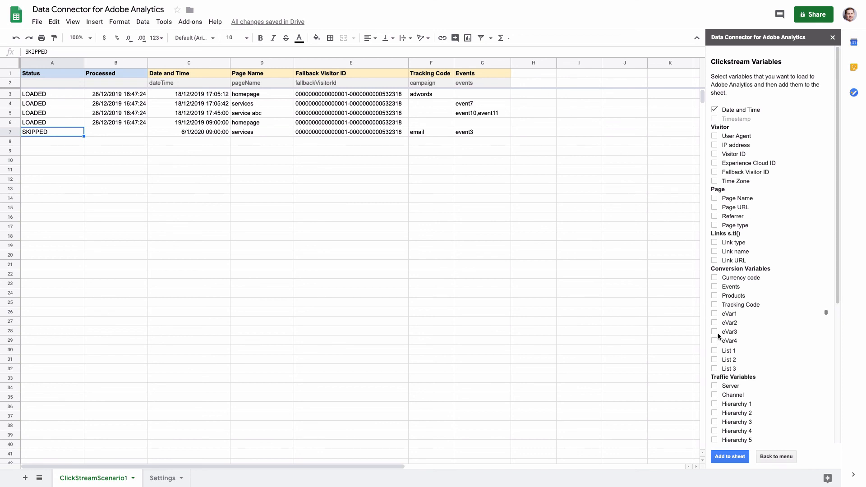
pyautogui.click(713, 331)
pyautogui.click(714, 340)
pyautogui.click(721, 456)
# - Rename the eVar3 column header to Promo Code and the eVar4 column header to Parner
pyautogui.click(542, 75)
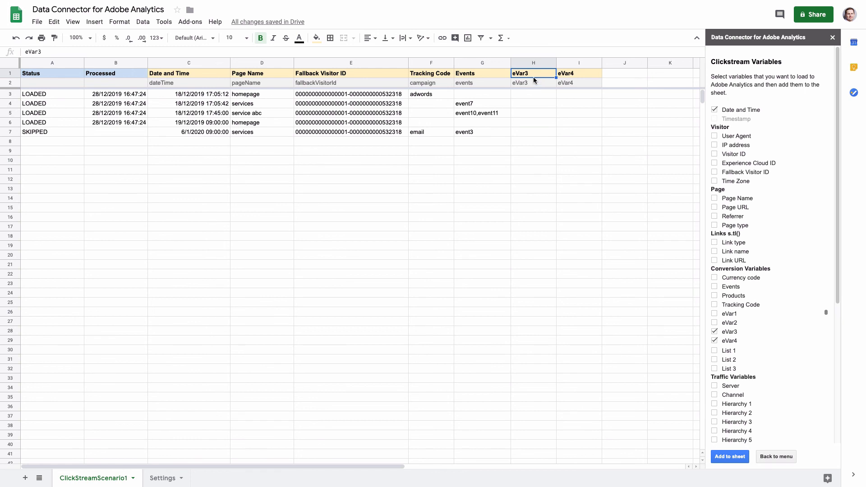
pyautogui.write('Promo Code')
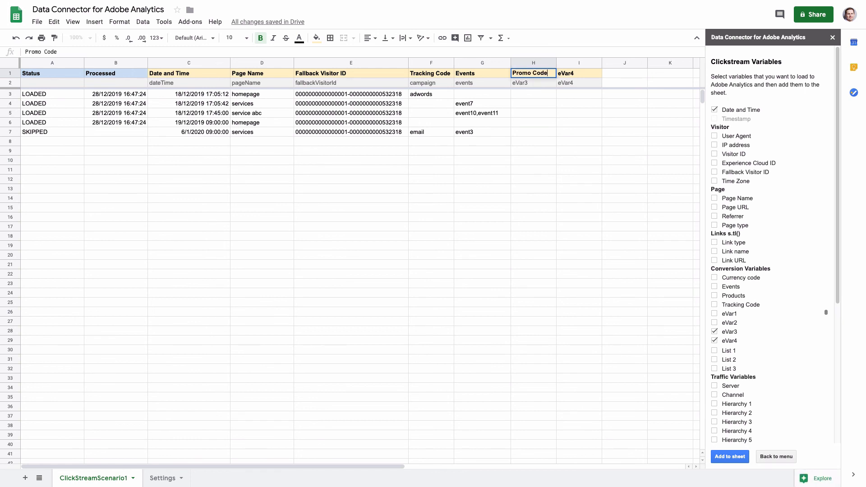
pyautogui.press('Tab')
pyautogui.write('Parner')
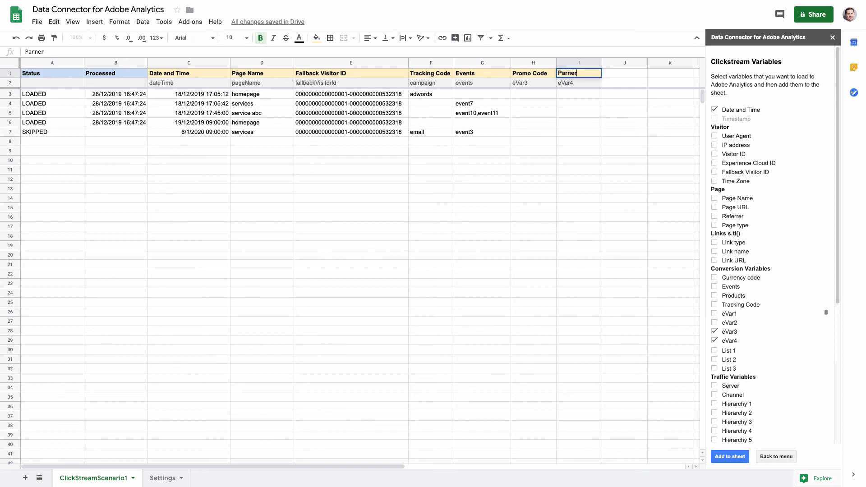
pyautogui.press('Return')
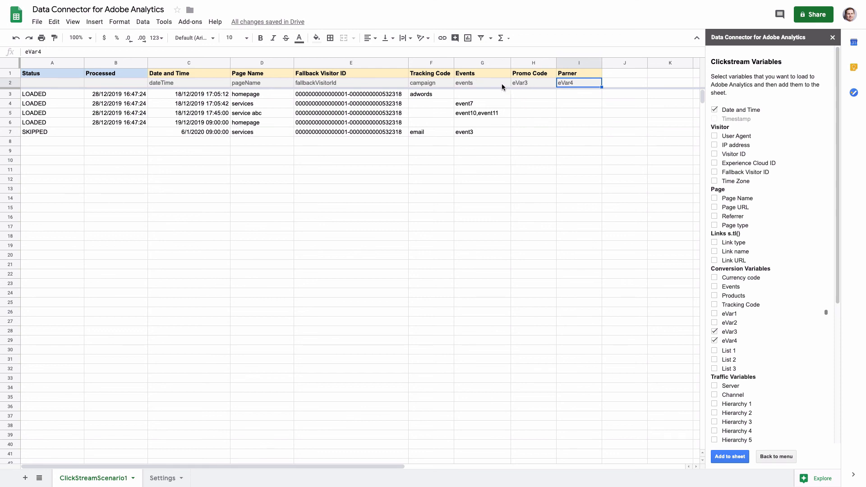
# - Delete the Promo Code and Parner columns from the sheet and return to the add-on's main menu
pyautogui.click(526, 63)
pyautogui.keyDown('shift'); pyautogui.click(573, 63); pyautogui.keyUp('shift')
pyautogui.rightClick(579, 63)
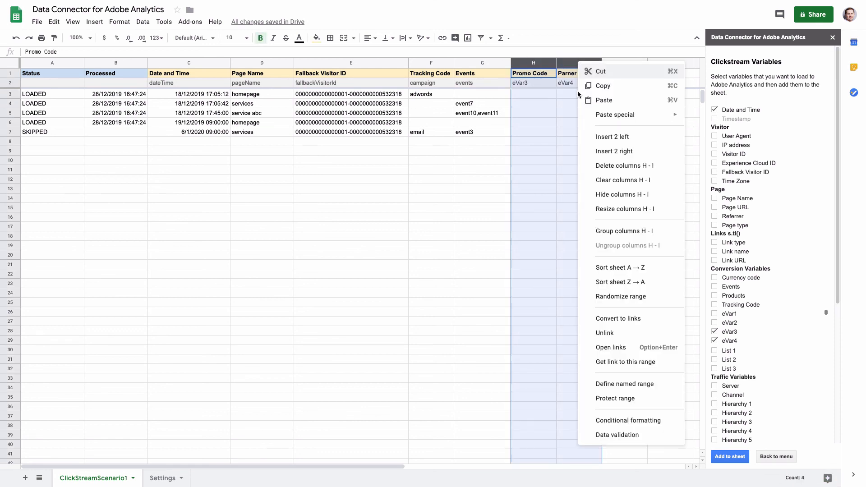
pyautogui.click(626, 166)
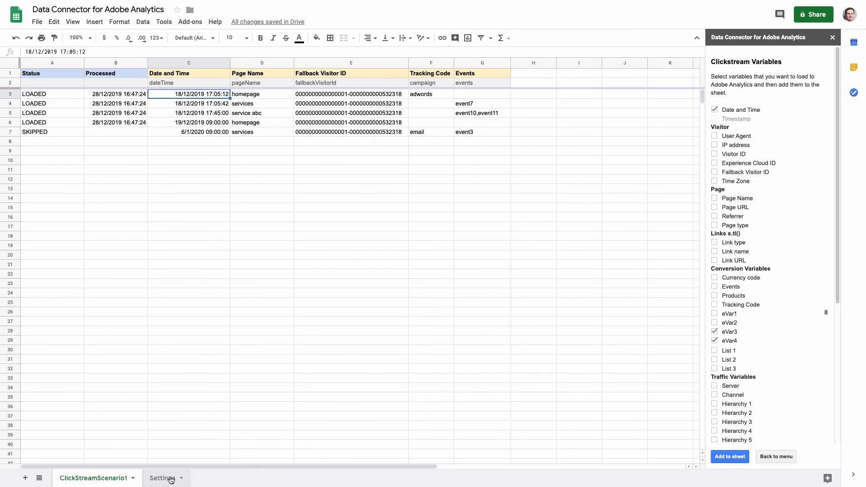
pyautogui.click(776, 456)
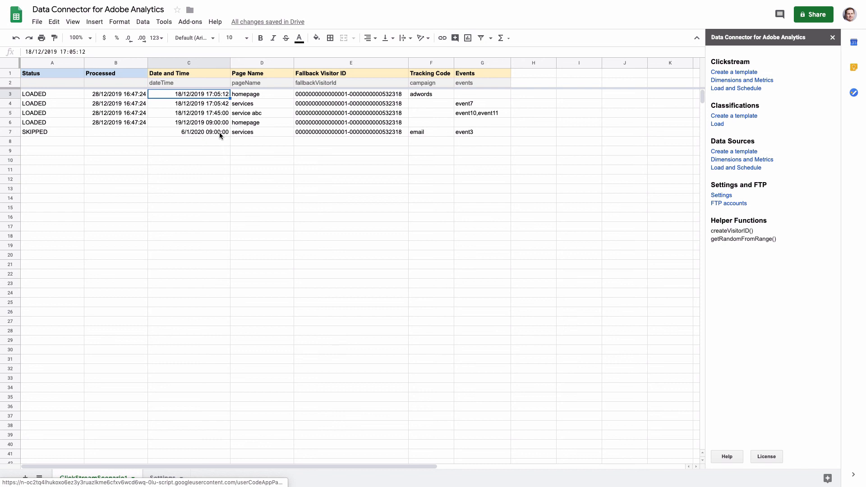
pyautogui.click(205, 152)
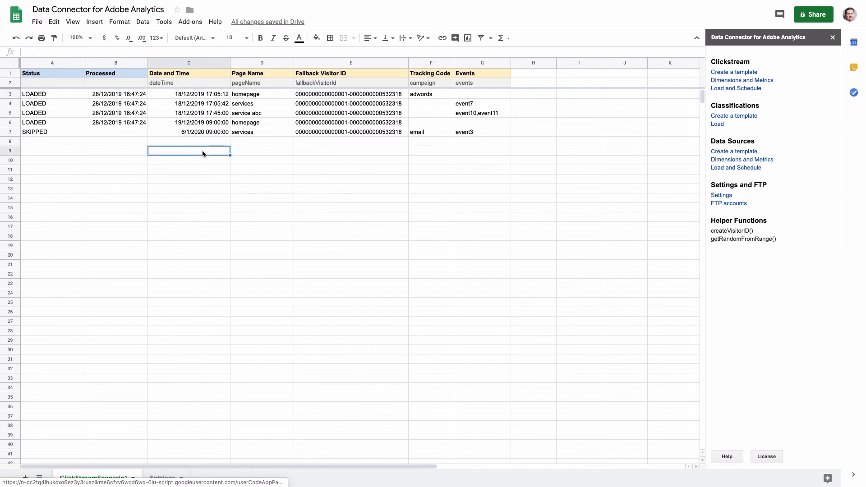